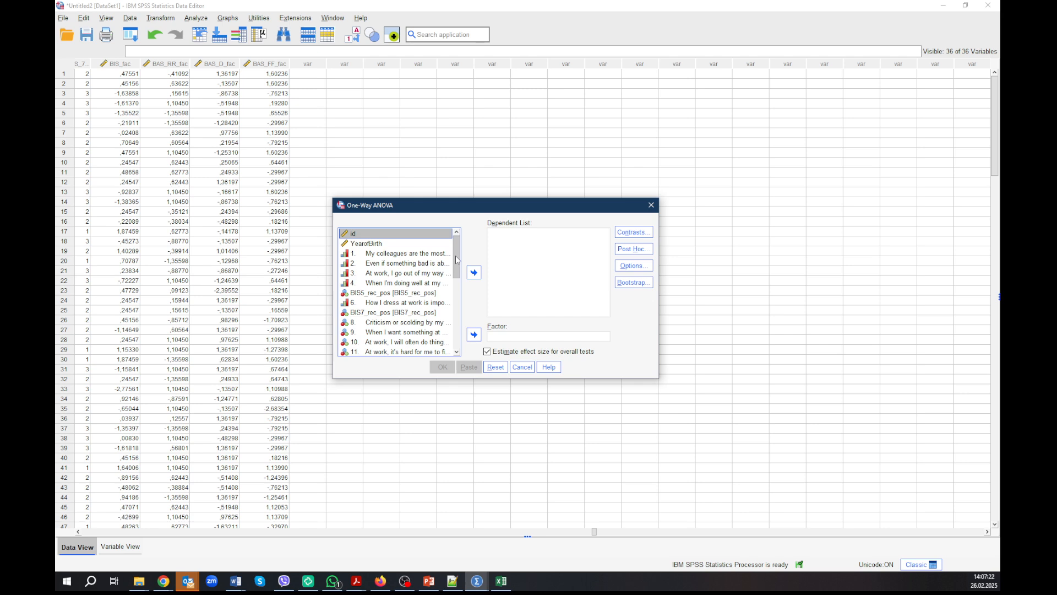
- Set Manipulation_rec as the one-way ANOVA factor and BIS_fac, BAS_RR_fac, BAS_D_fac and BAS_FF_fac as the dependent variables
drag(457, 260, 458, 336)
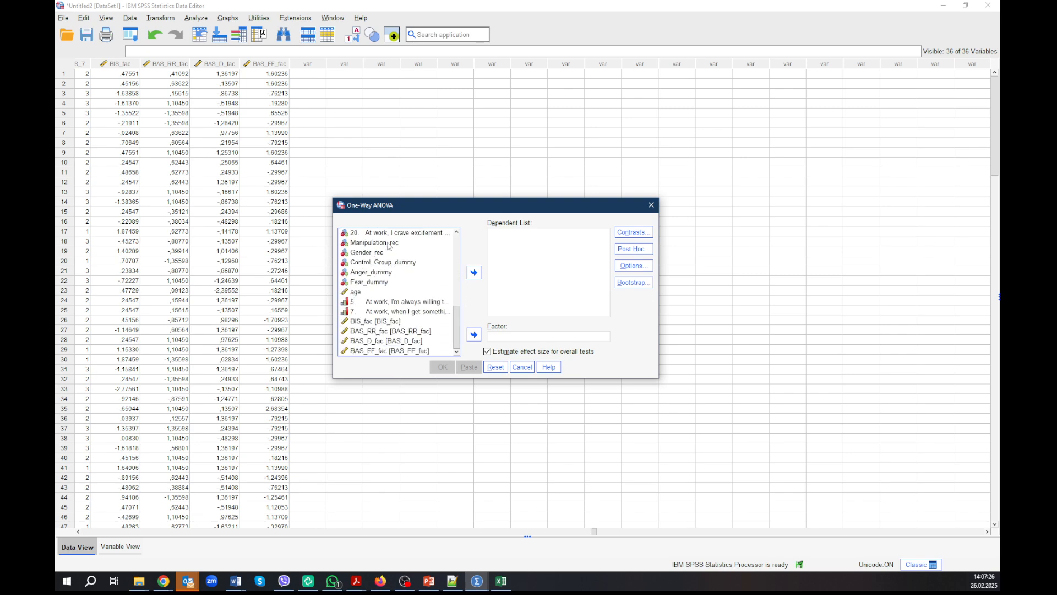
click(380, 242)
click(475, 335)
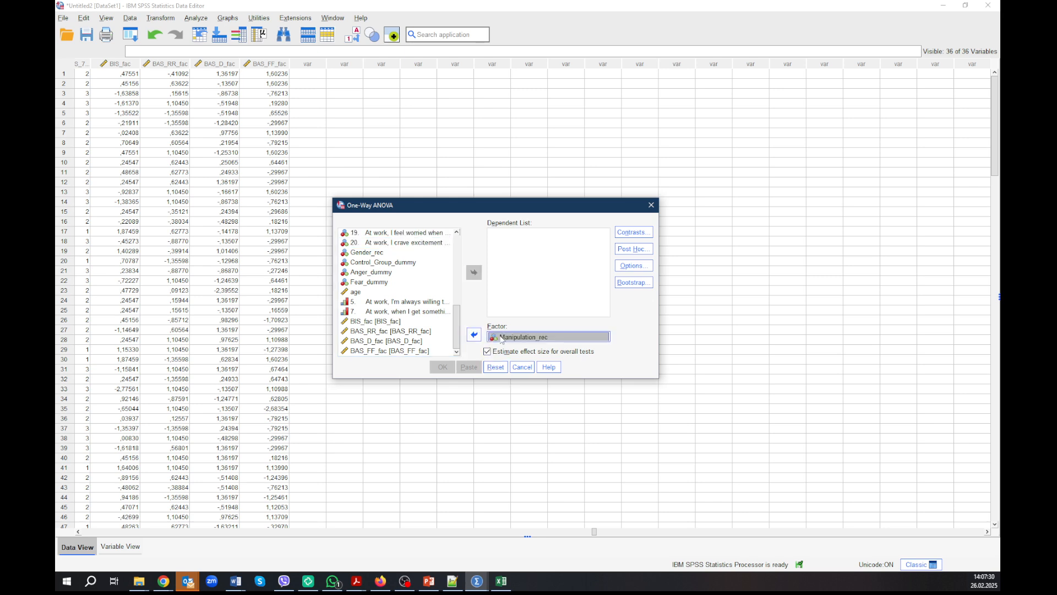
click(387, 325)
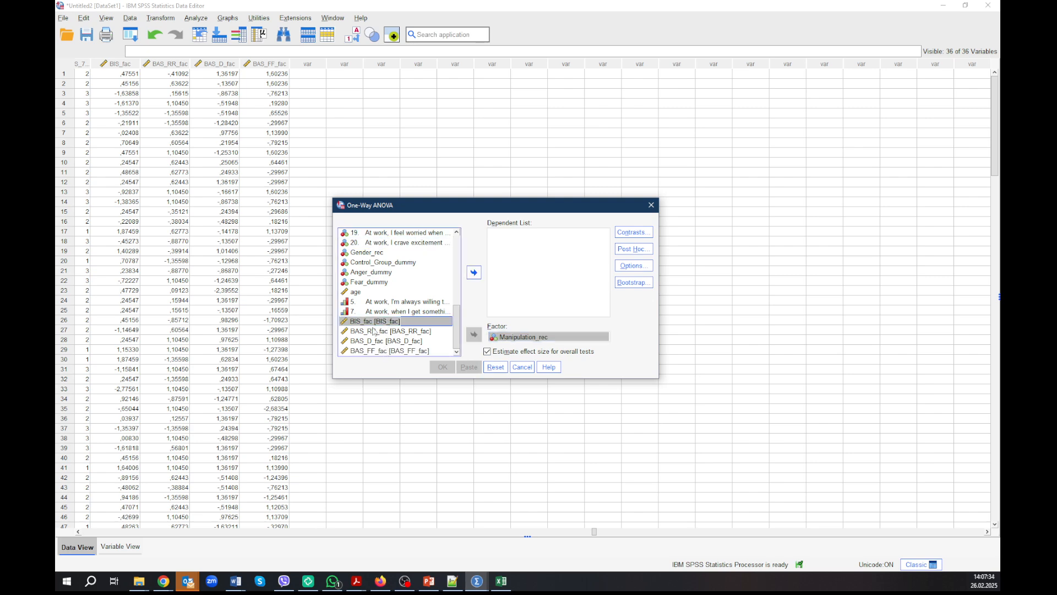
shift+click(386, 351)
click(473, 273)
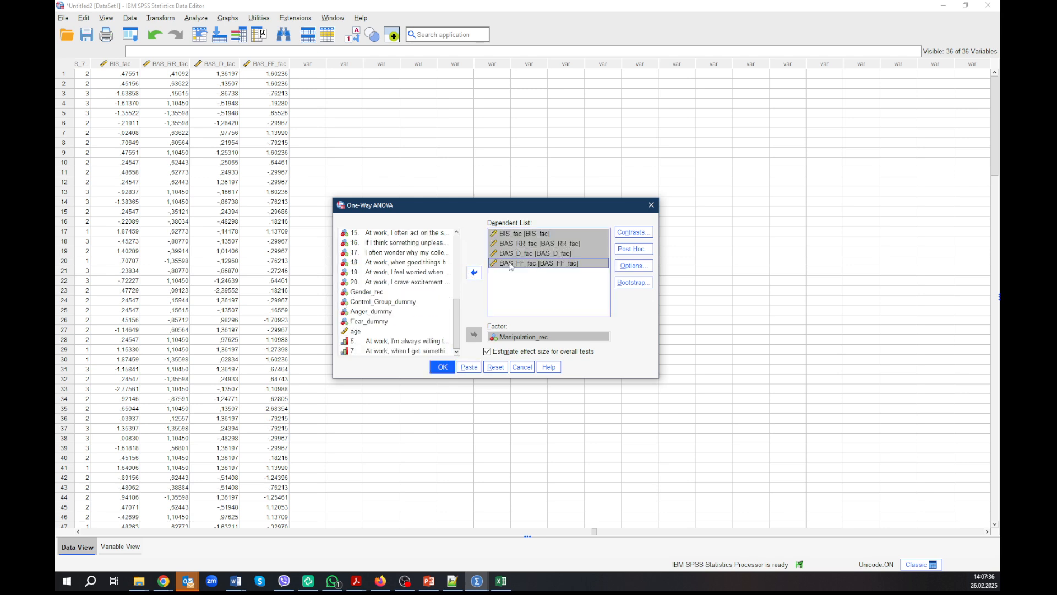
- Look at the contrast settings without adding any, and enable the Tukey post hoc test for equal variances
click(634, 233)
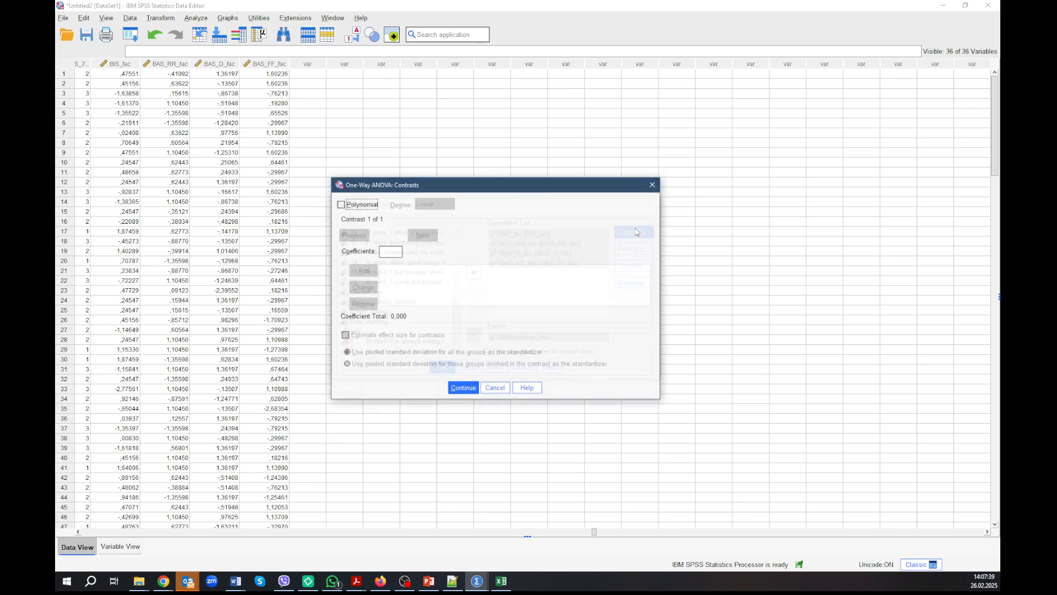
click(474, 388)
click(639, 251)
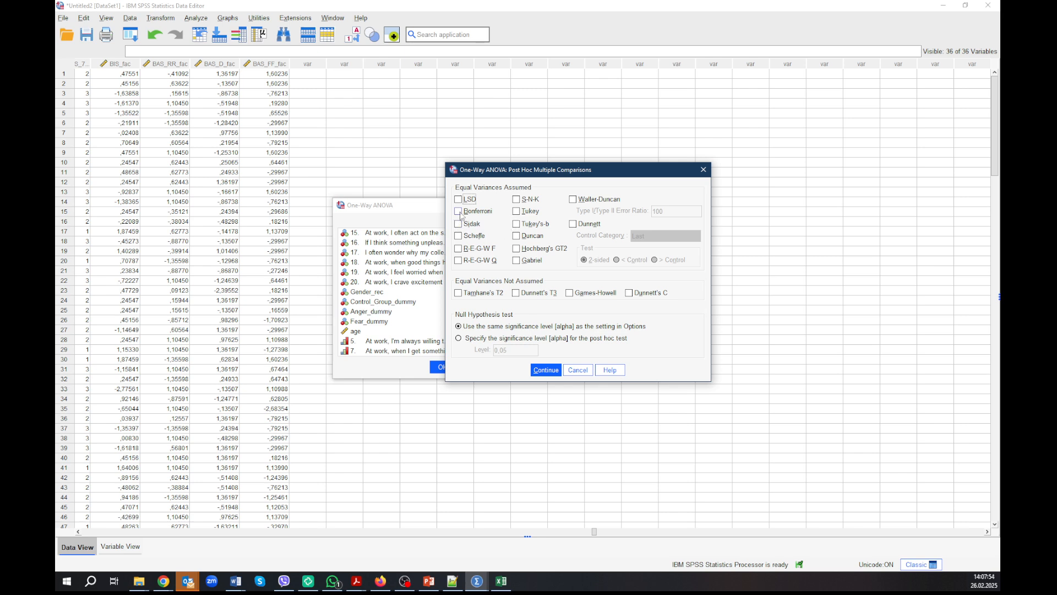
click(517, 212)
click(545, 370)
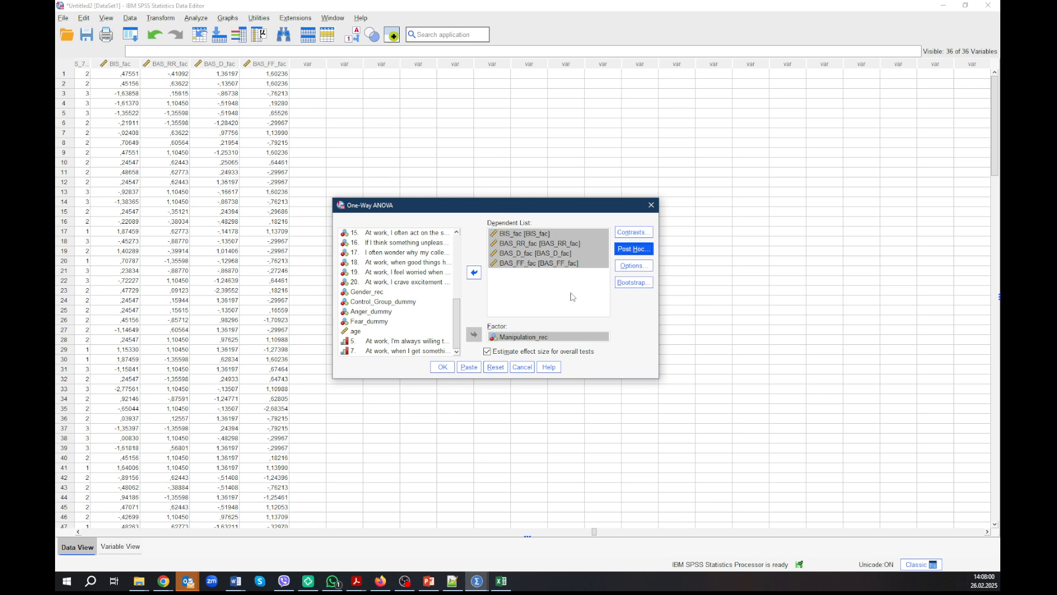
- Request descriptives, the homogeneity of variance test and a means plot, and run the one-way ANOVA
click(635, 267)
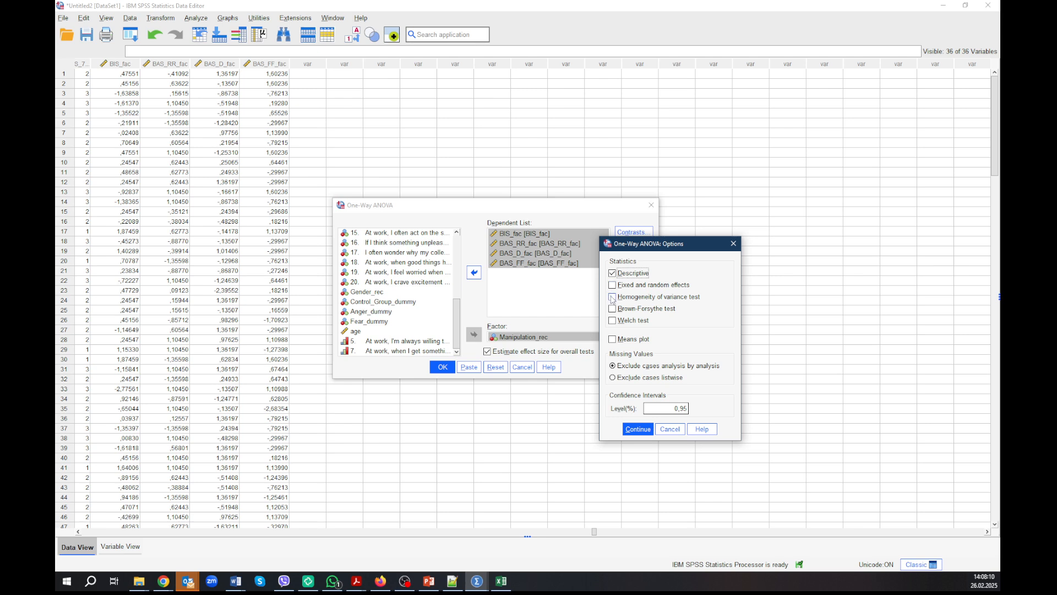
click(612, 298)
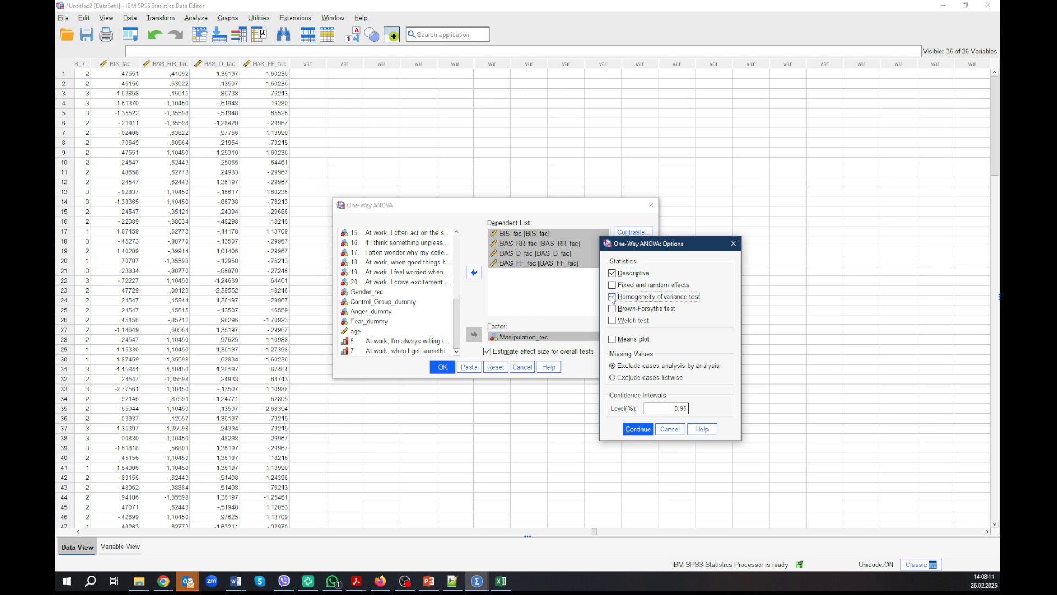
click(612, 339)
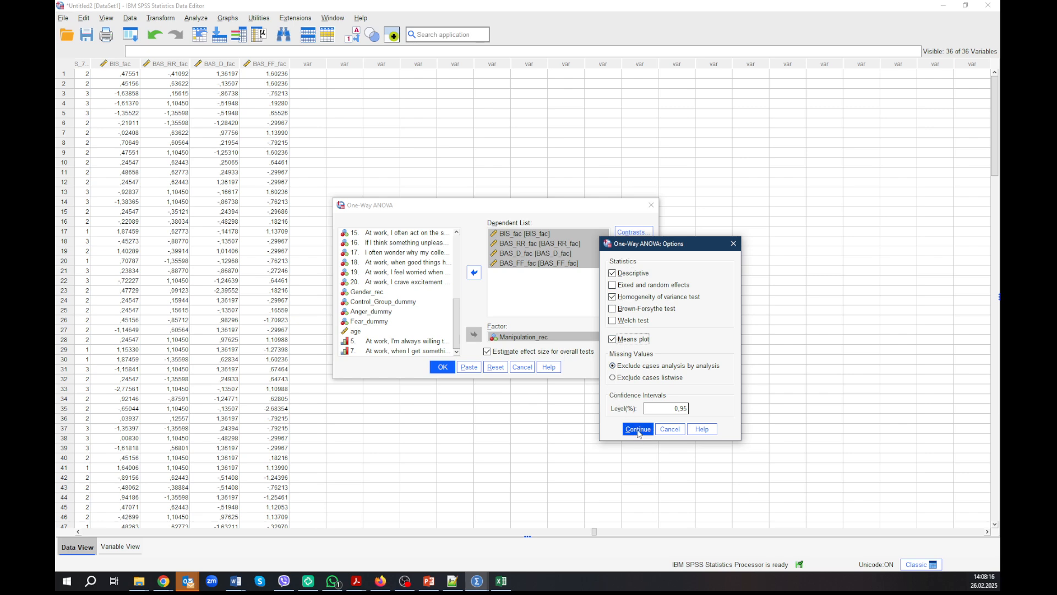
click(638, 429)
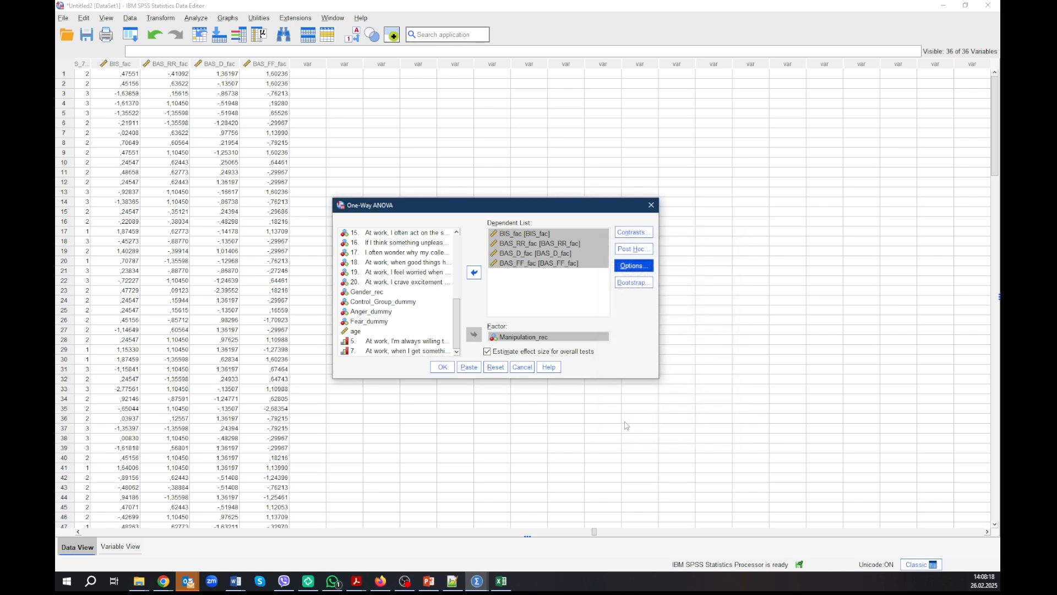
click(444, 367)
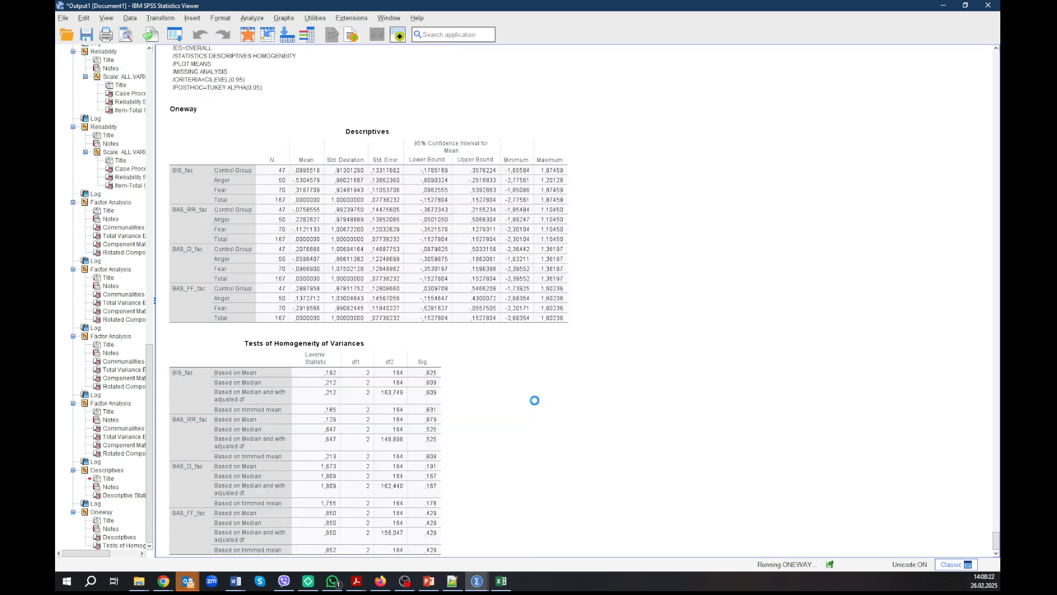
- Examine the group means in Descriptives, the Levene test significances and the ANOVA significances for the four dependent variables
click(379, 225)
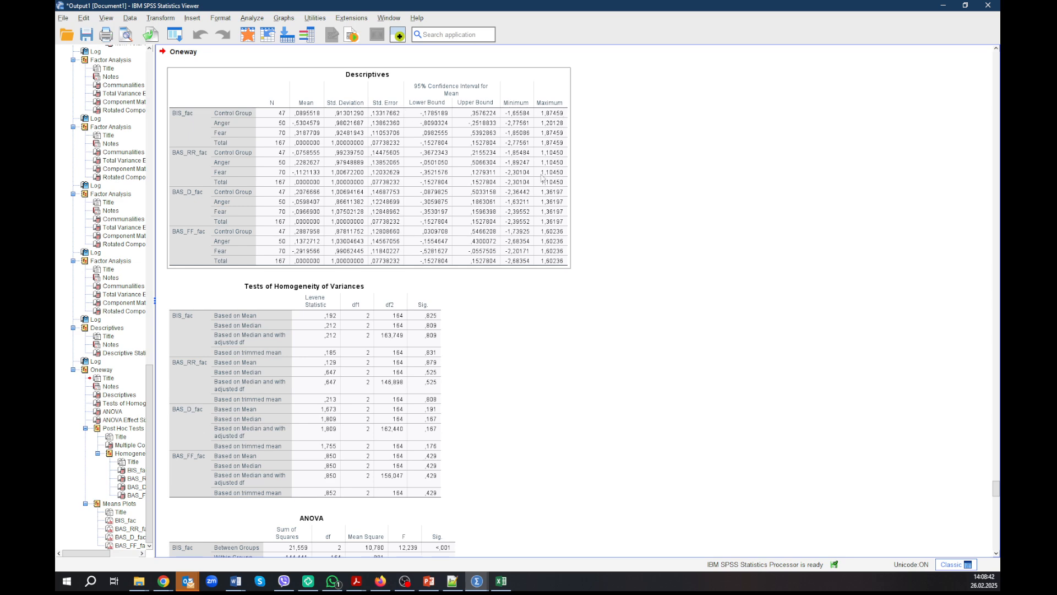
scroll(386, 251, down, 2)
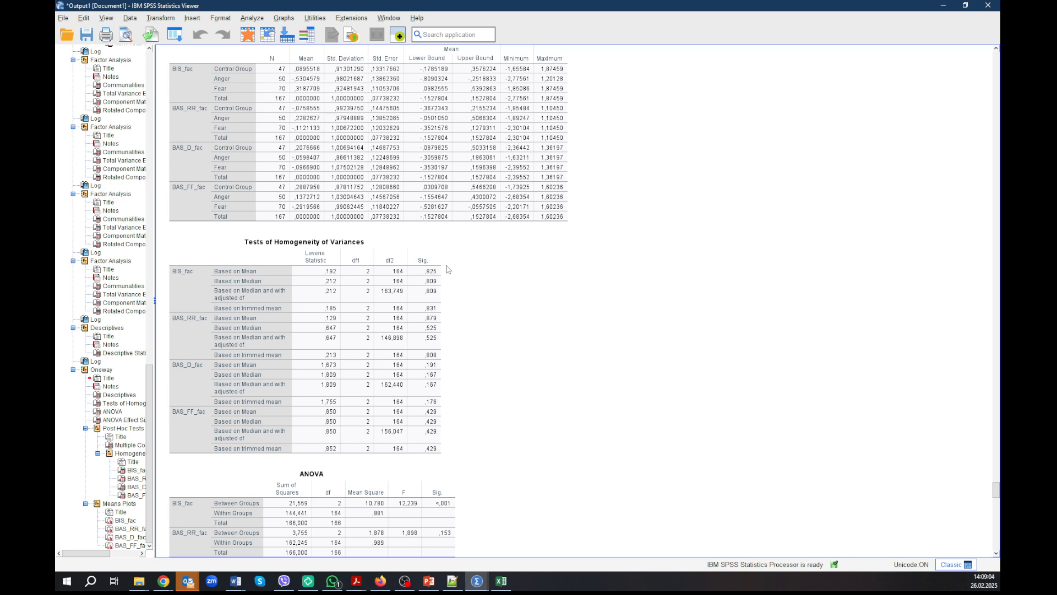
click(440, 266)
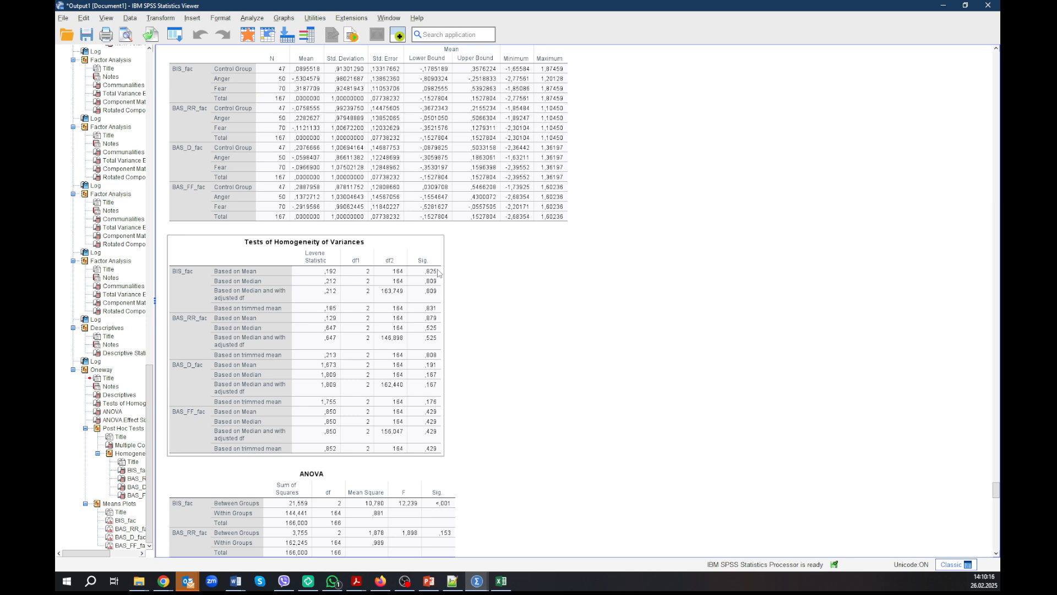
click(468, 296)
scroll(463, 300, down, 3)
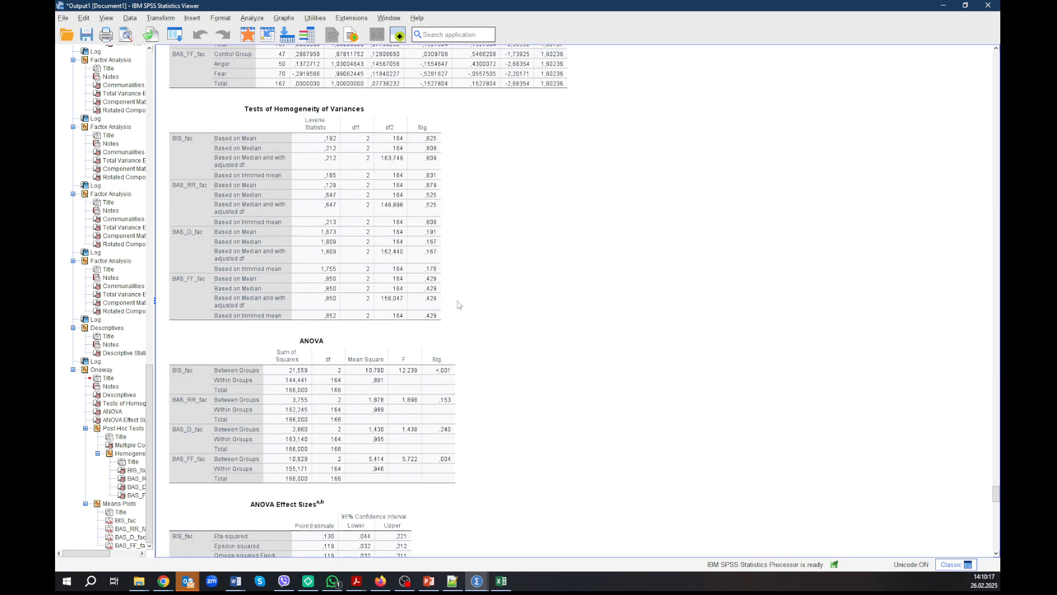
click(457, 360)
scroll(451, 374, up, 5)
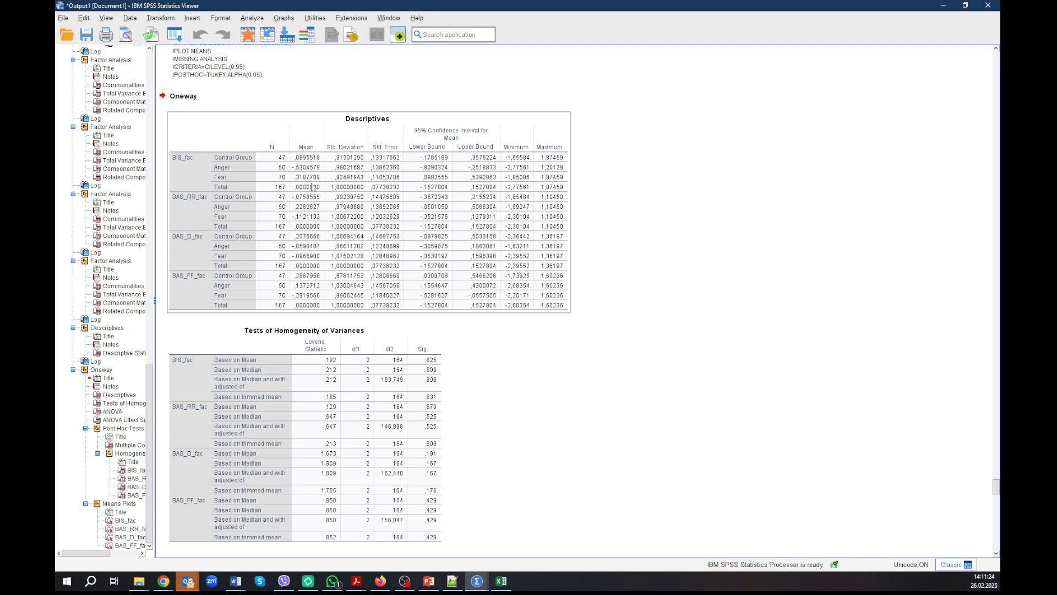
- Compare the BIS_fac and BAS_FF_fac means plots across the Control Group, Anger and Fear with the ANOVA table
scroll(313, 178, down, 8)
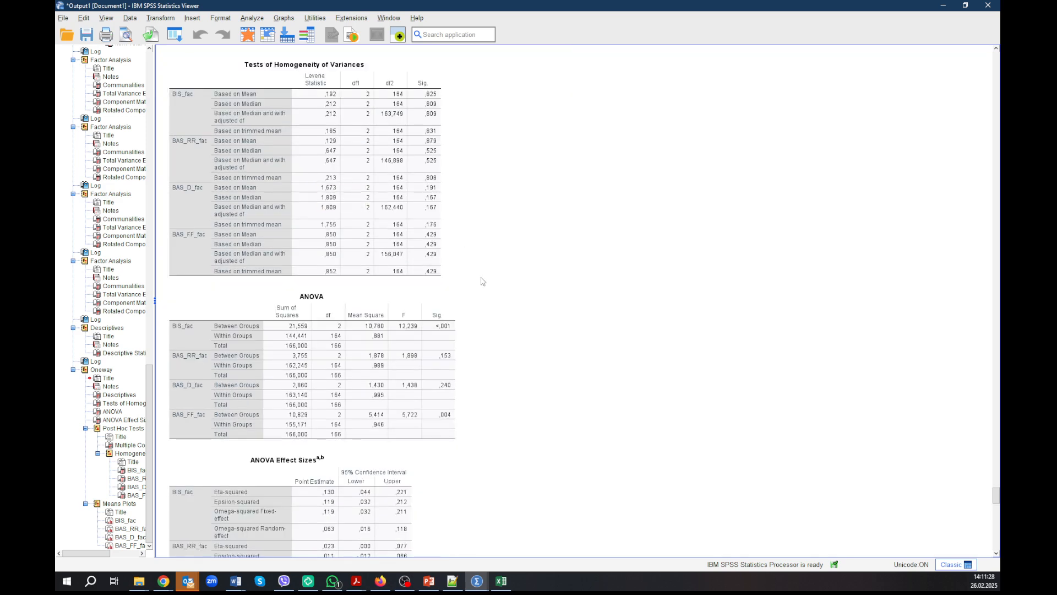
scroll(482, 281, down, 13)
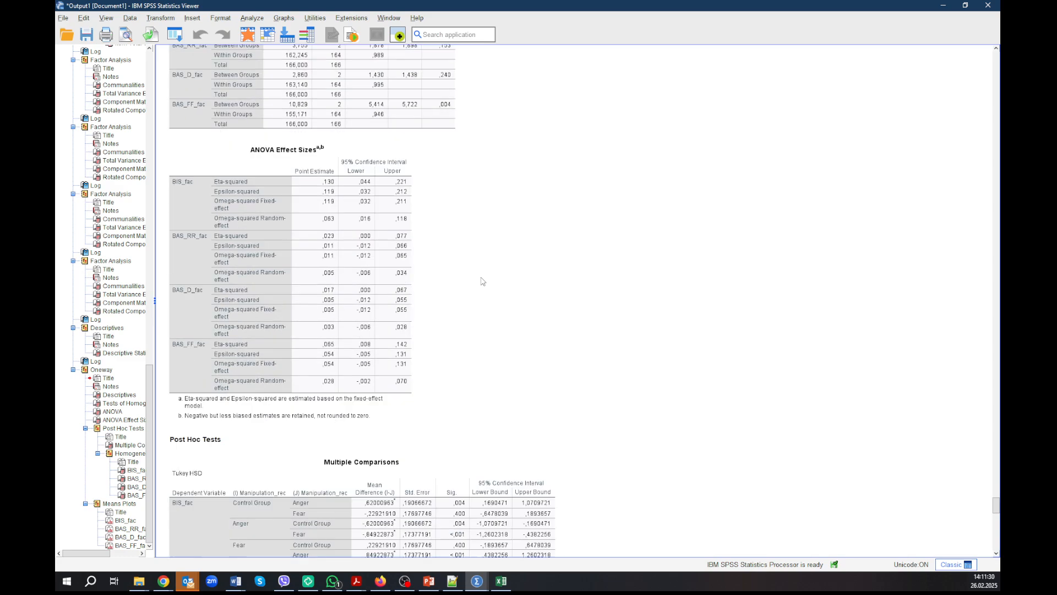
scroll(482, 281, down, 20)
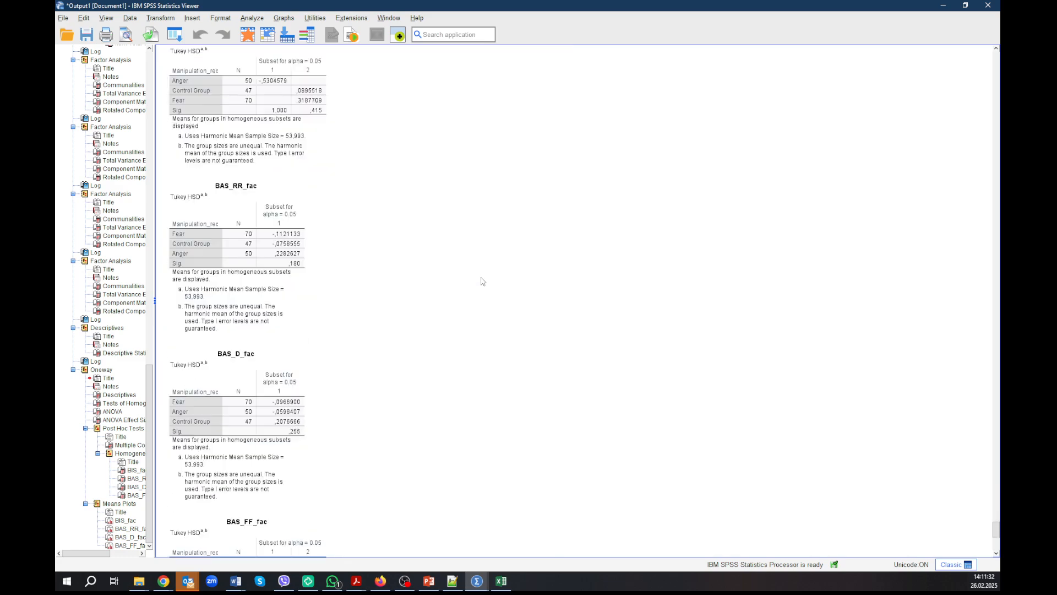
scroll(482, 282, down, 10)
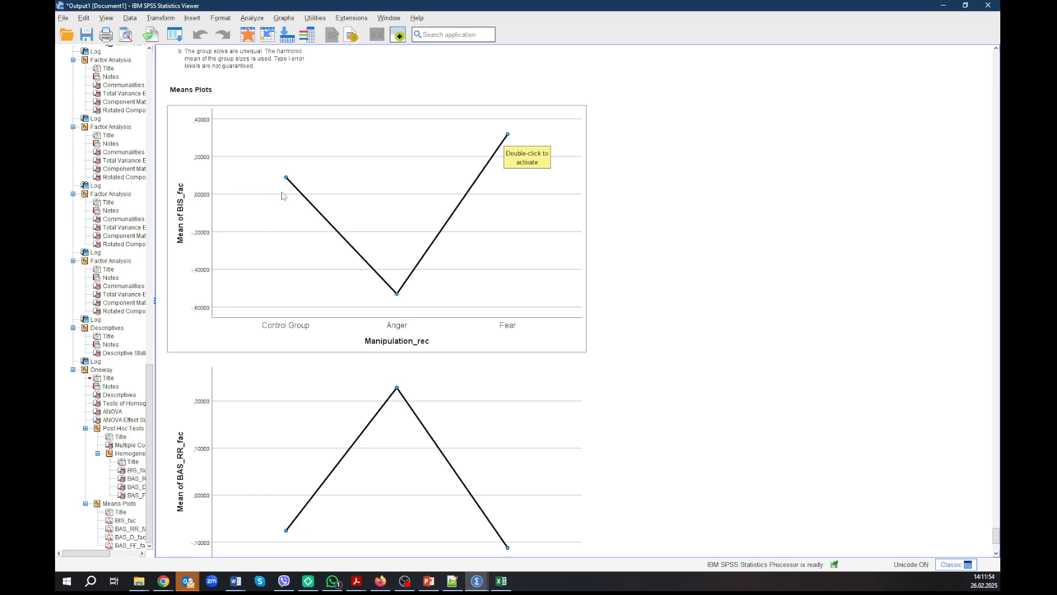
scroll(341, 222, up, 3)
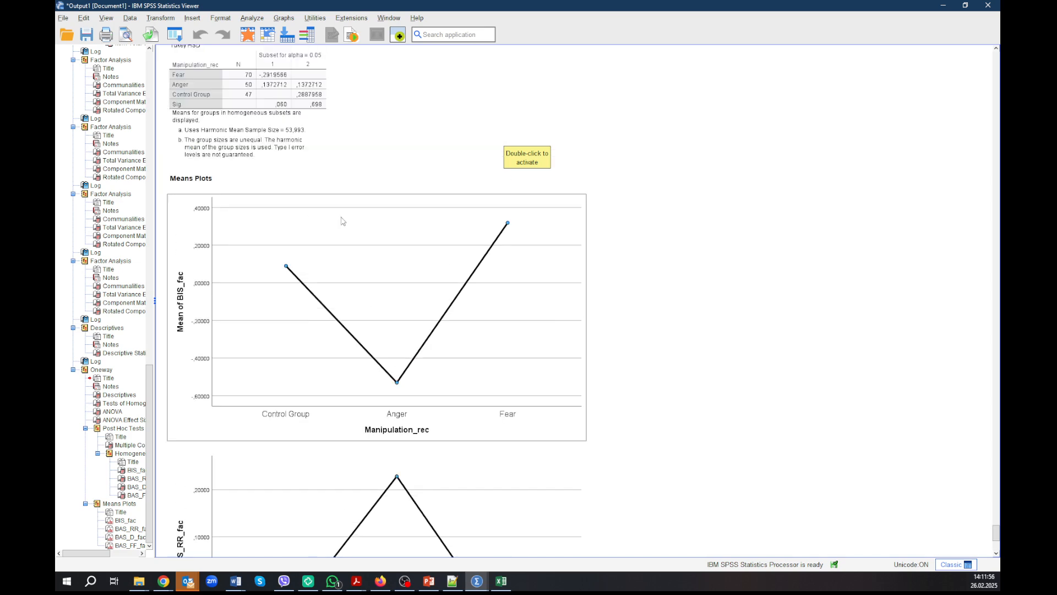
scroll(342, 222, up, 20)
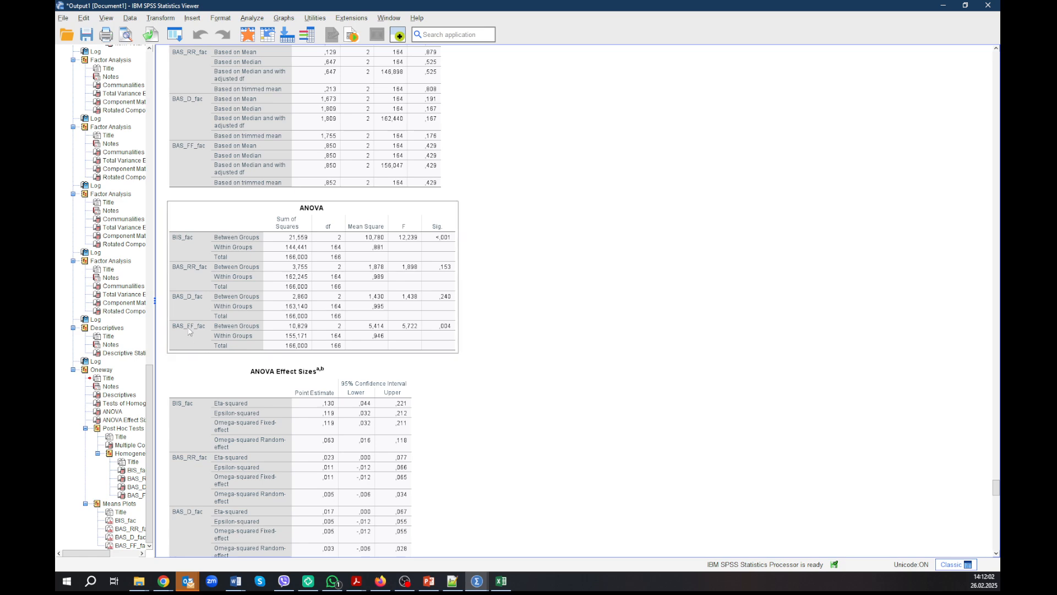
scroll(503, 341, down, 15)
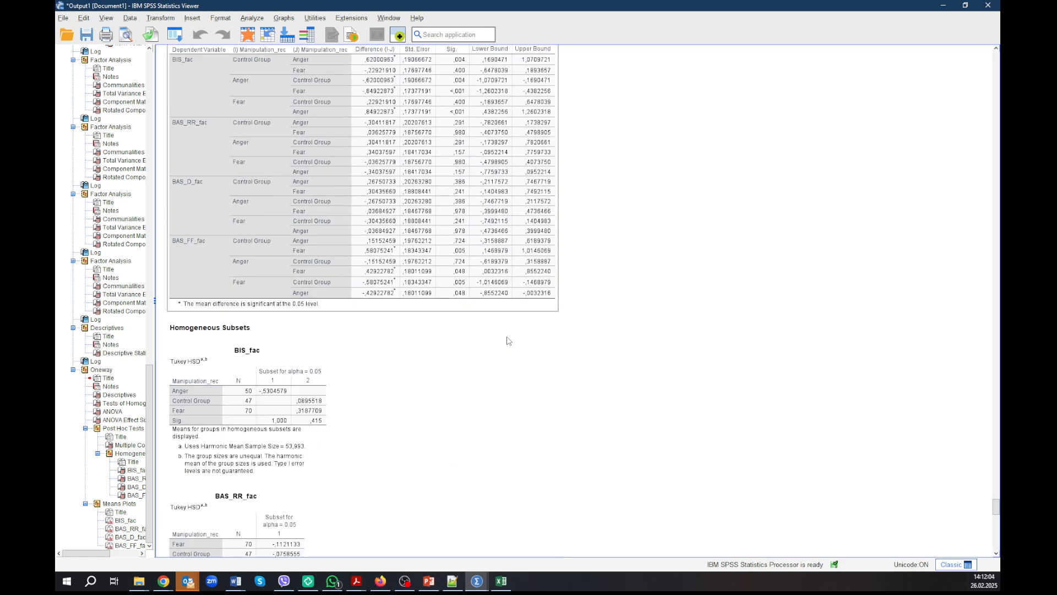
scroll(508, 340, down, 15)
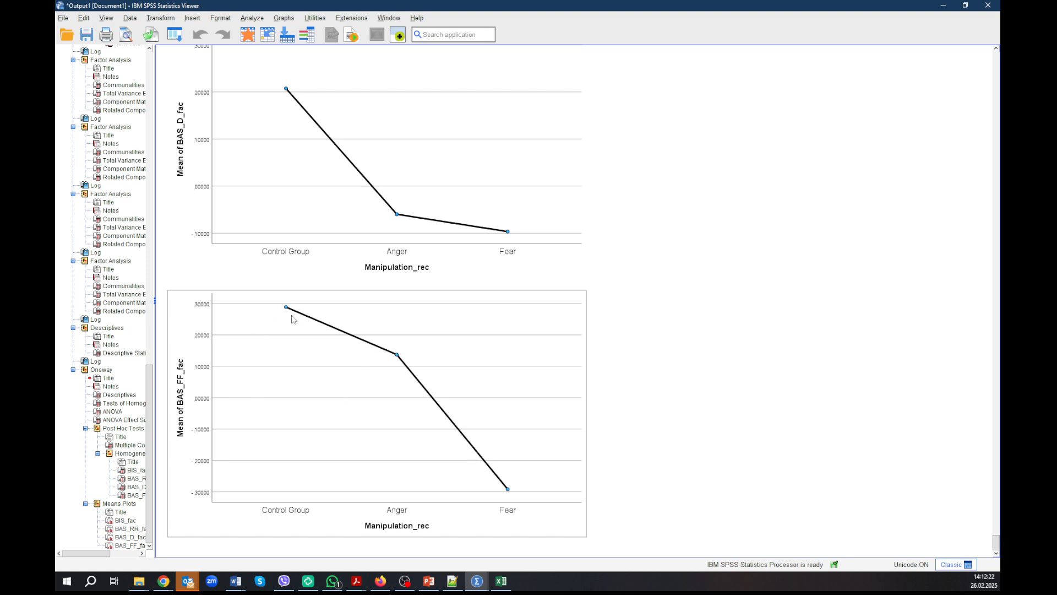
scroll(493, 385, up, 10)
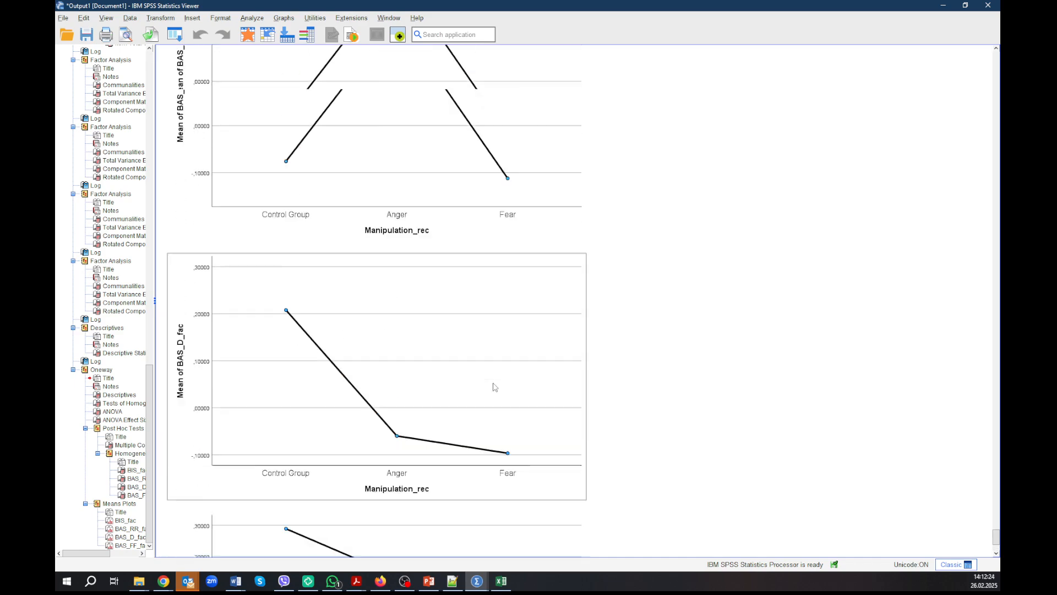
- Examine the Tukey HSD multiple comparisons for significant group differences, along with the effect sizes and homogeneous subsets
scroll(494, 385, up, 20)
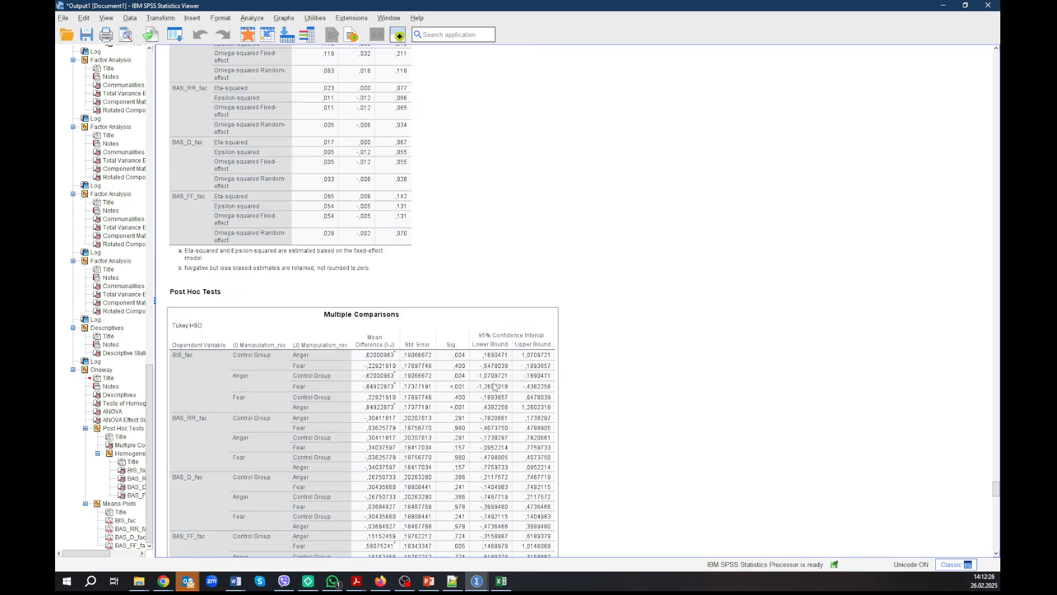
scroll(440, 283, down, 2)
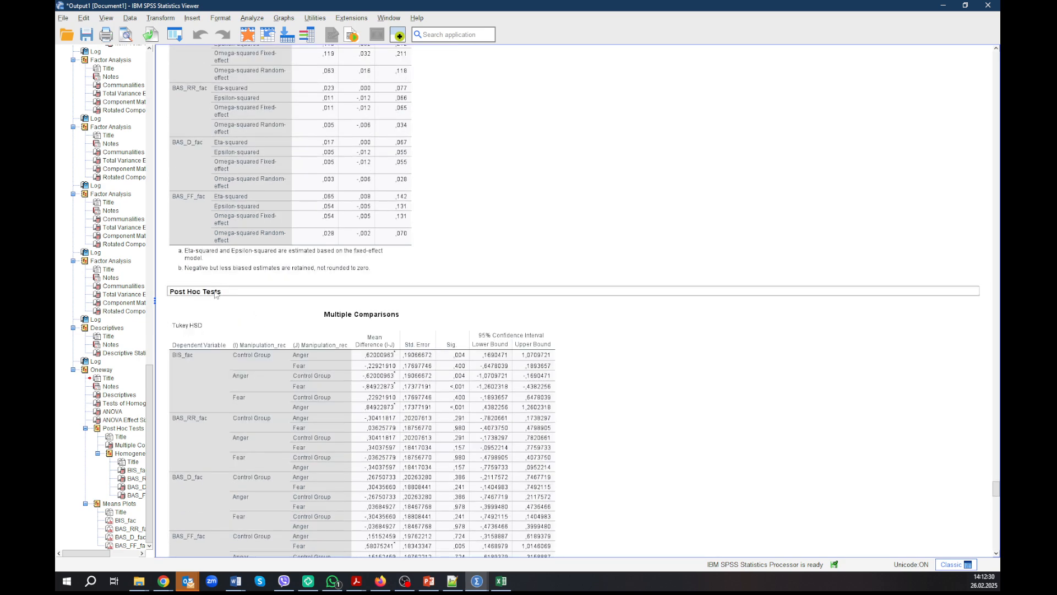
scroll(314, 383, down, 2)
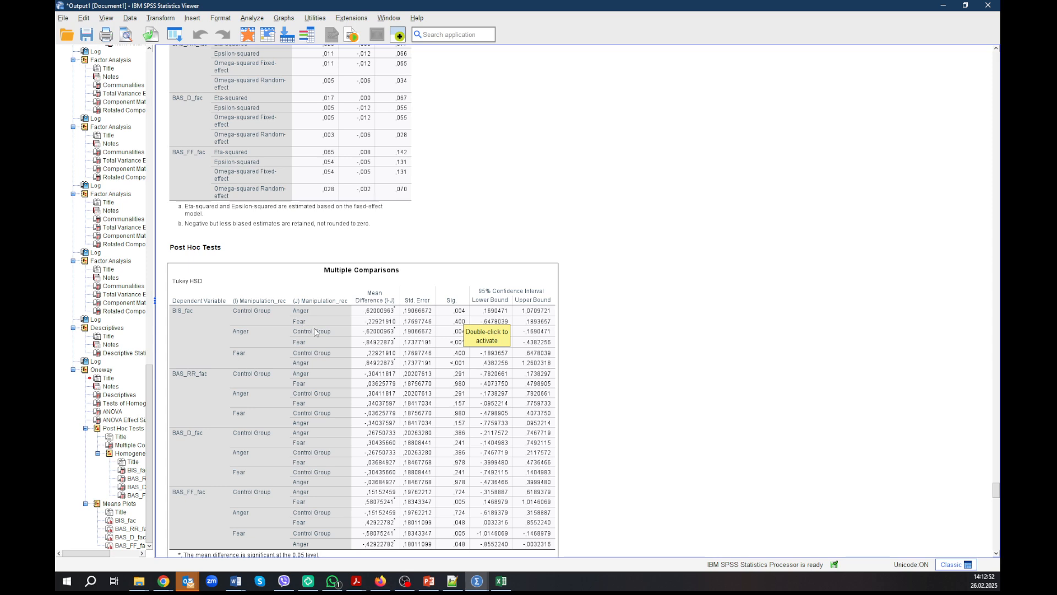
scroll(517, 328, down, 1)
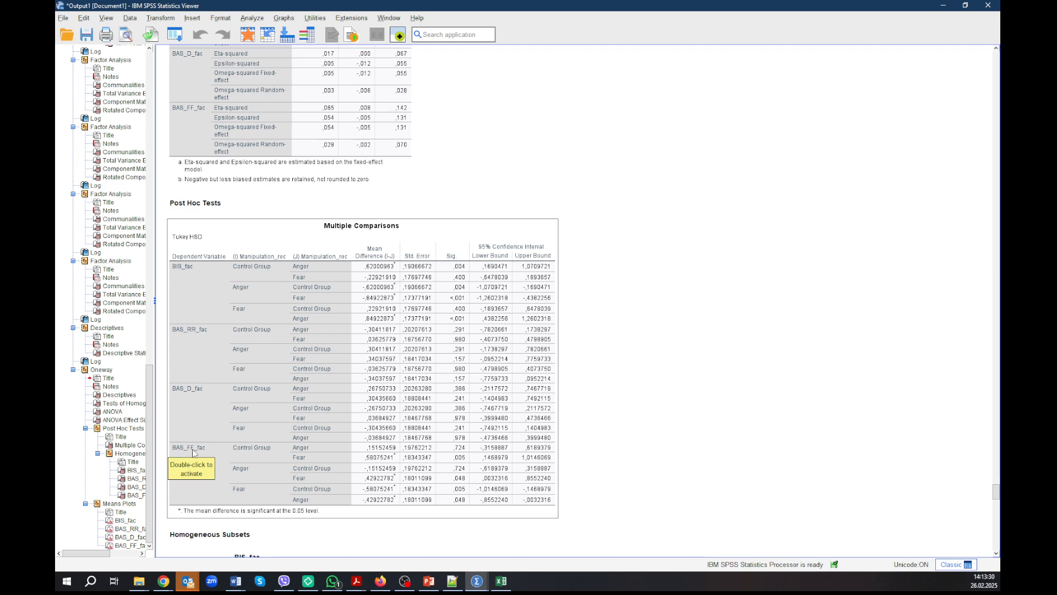
scroll(192, 452, down, 5)
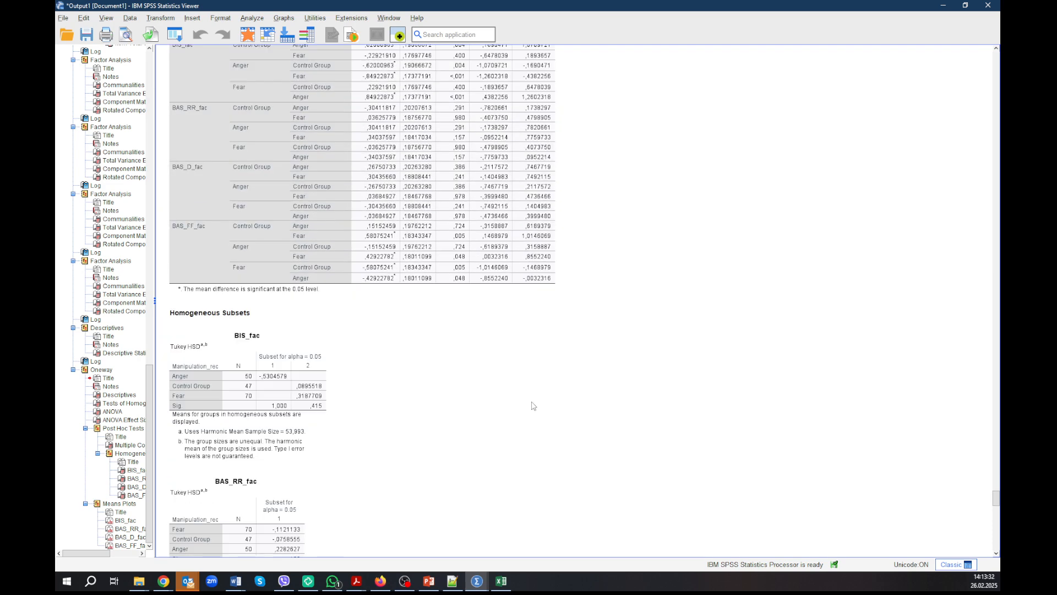
scroll(533, 406, down, 1)
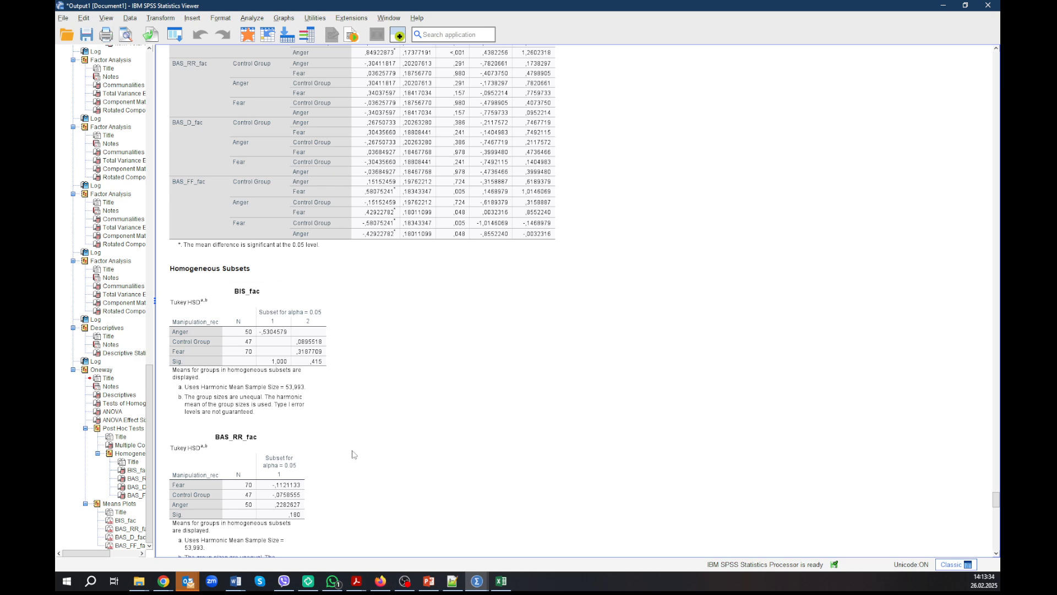
scroll(354, 453, up, 8)
scroll(353, 452, up, 4)
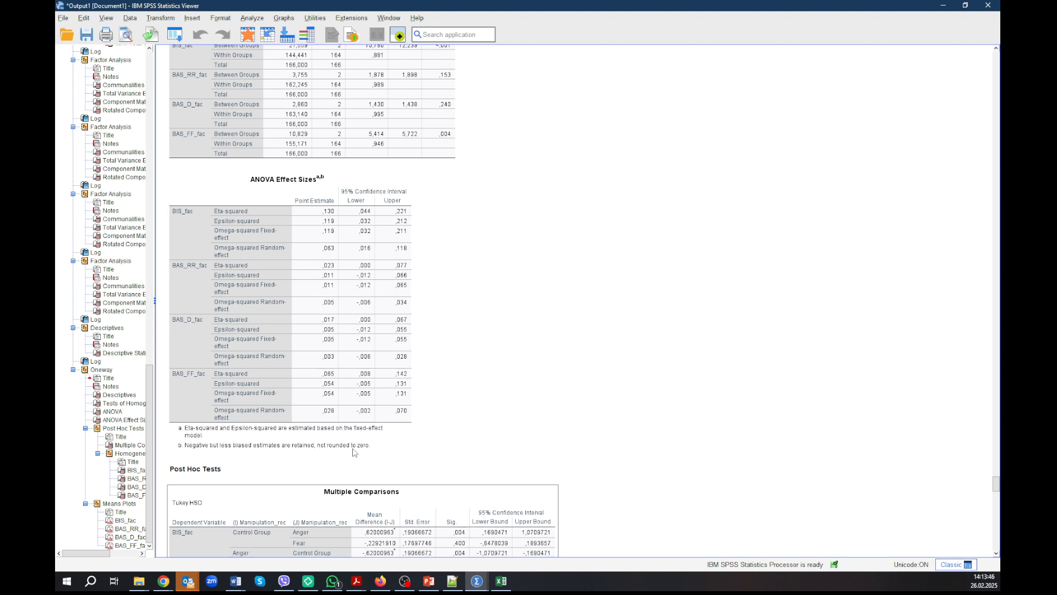
scroll(506, 397, down, 7)
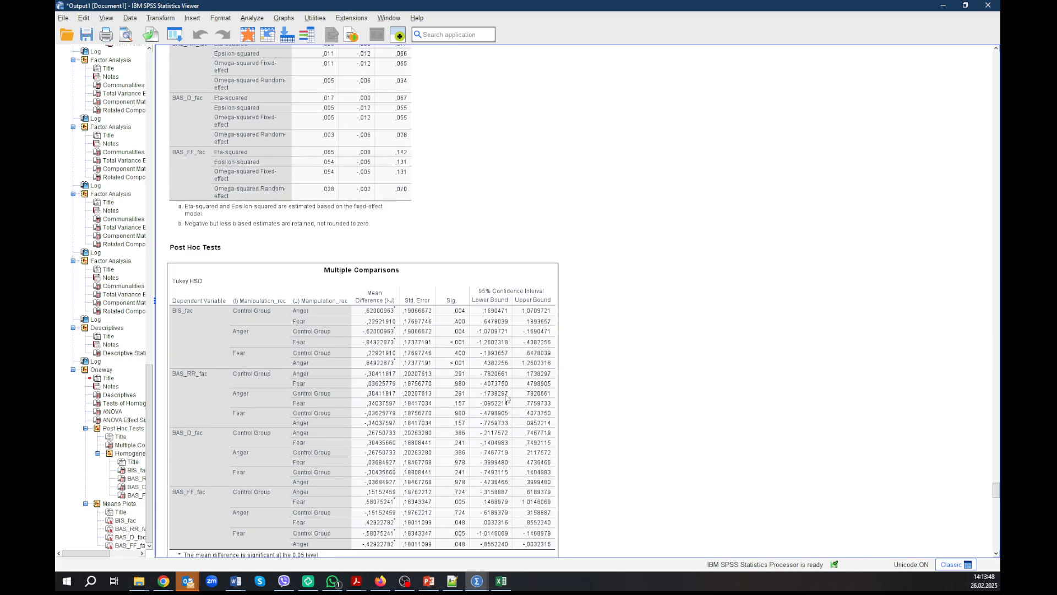
scroll(506, 397, down, 15)
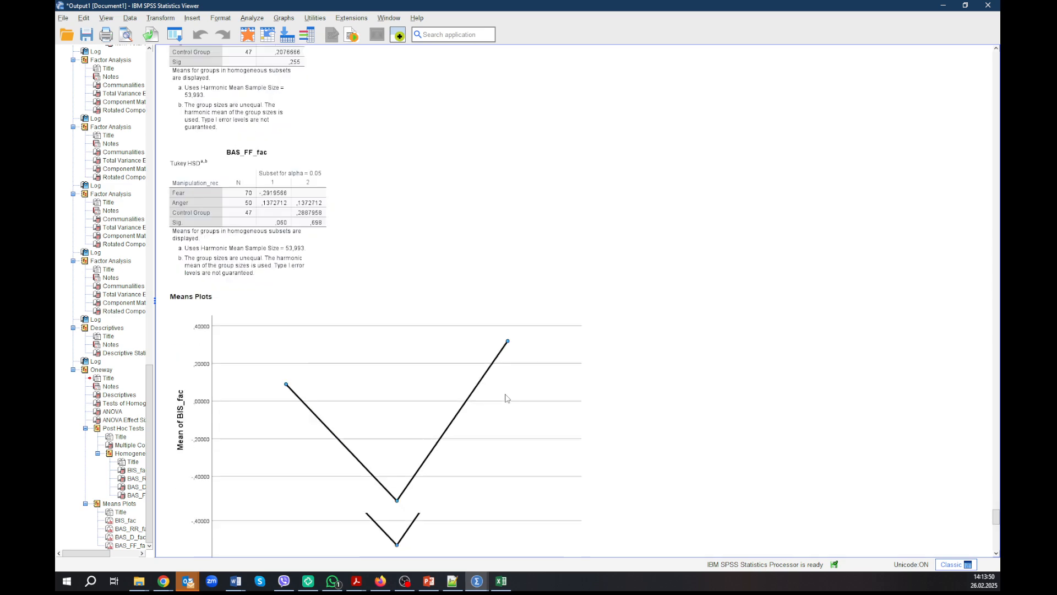
- Compare the BIS_fac, BAS_RR_fac, BAS_D_fac and BAS_FF_fac means plots across the Control Group, Anger and Fear
scroll(507, 398, down, 2)
scroll(506, 398, up, 2)
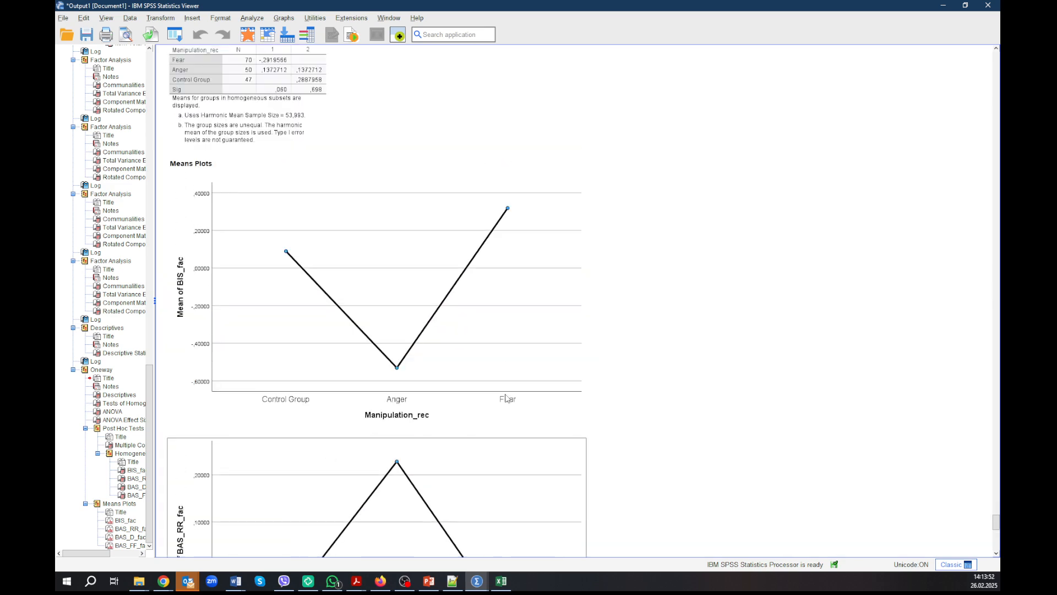
click(507, 398)
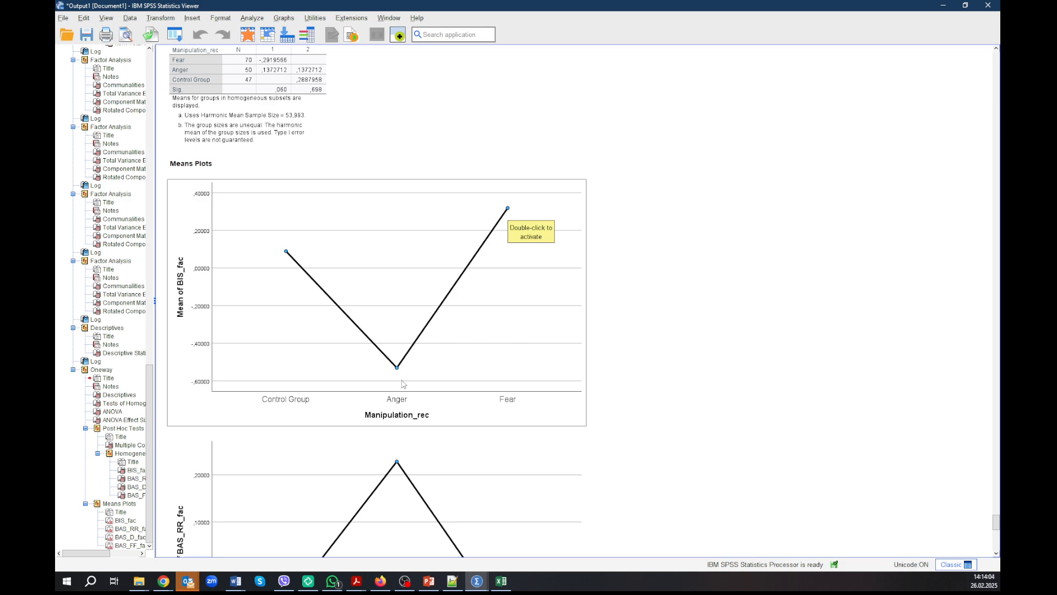
scroll(429, 382, down, 10)
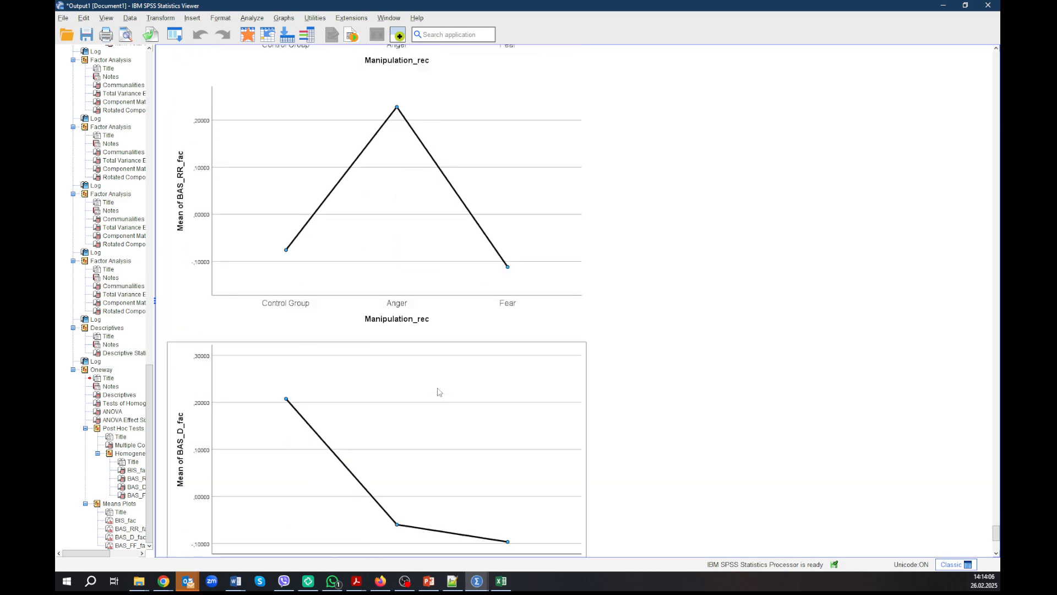
scroll(439, 391, down, 9)
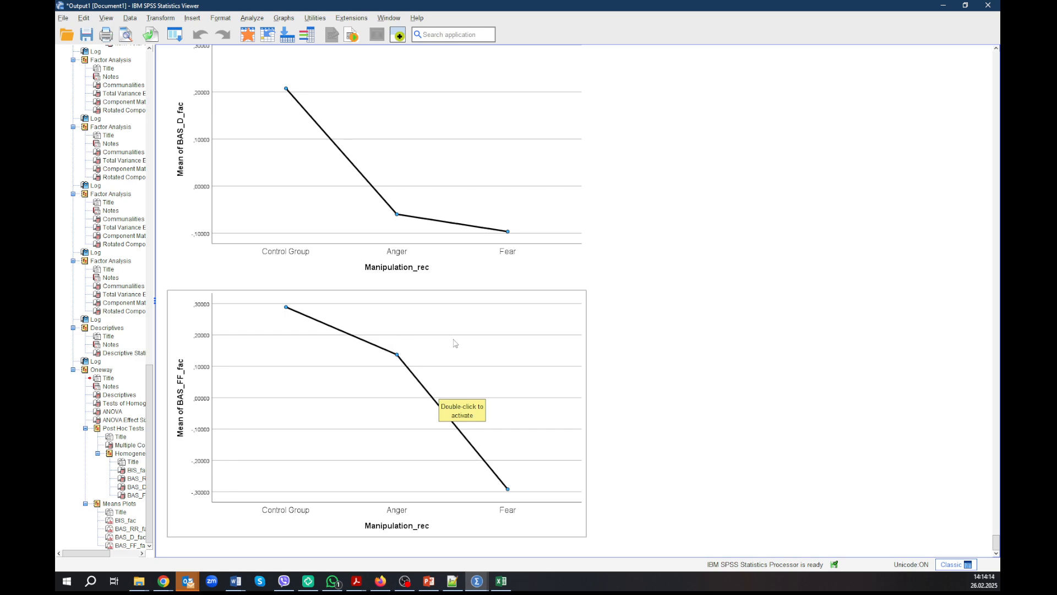
scroll(455, 344, up, 3)
- Switch to the Model BIS BAS.pptx slide in PowerPoint, check hypotheses H1 and H2 on BIS and BAS, and return to the SPSS output
click(430, 586)
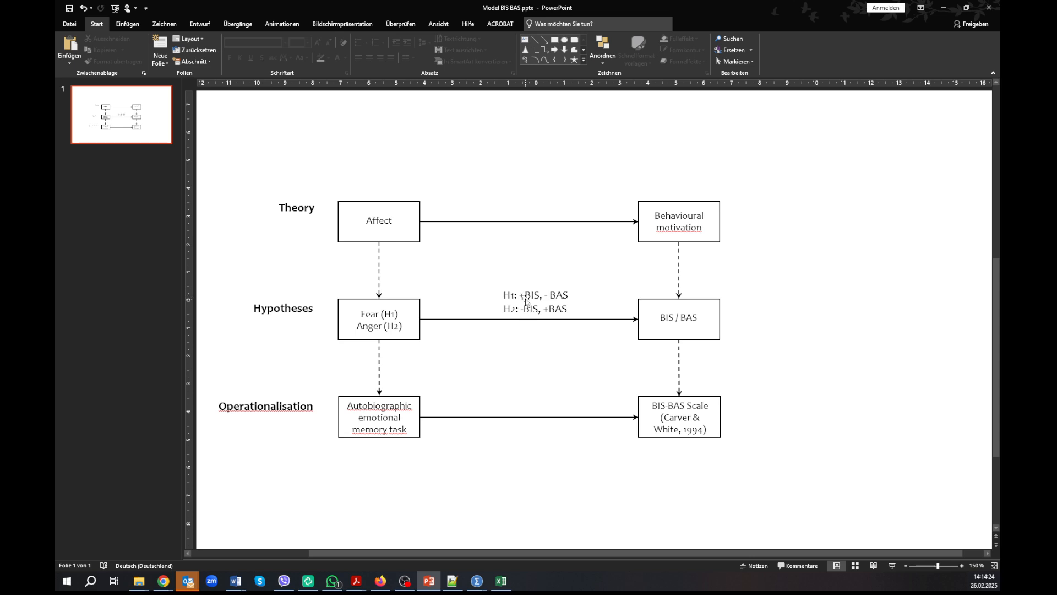
double_click(552, 295)
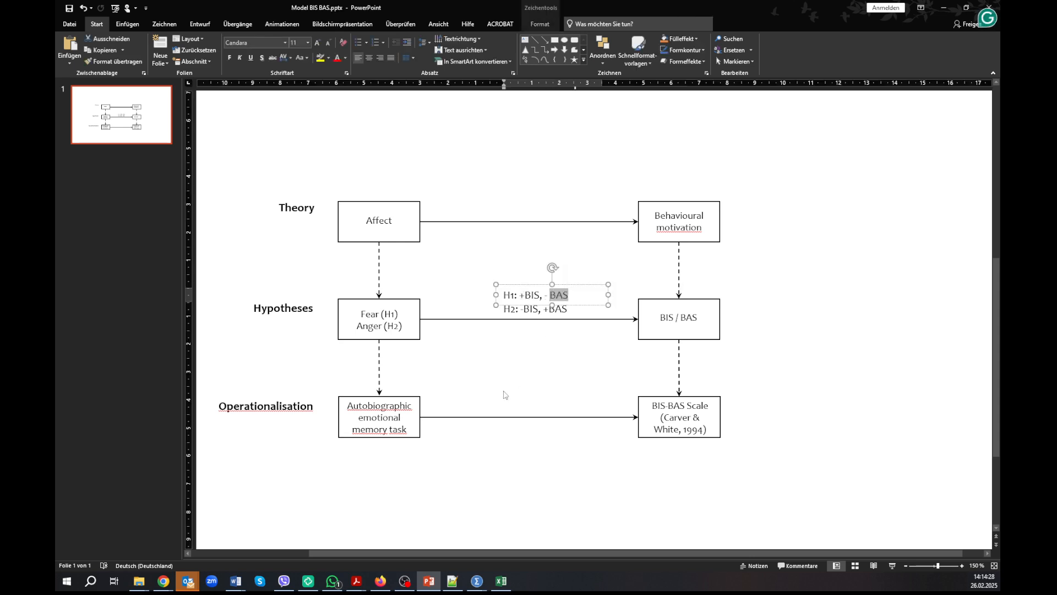
click(418, 590)
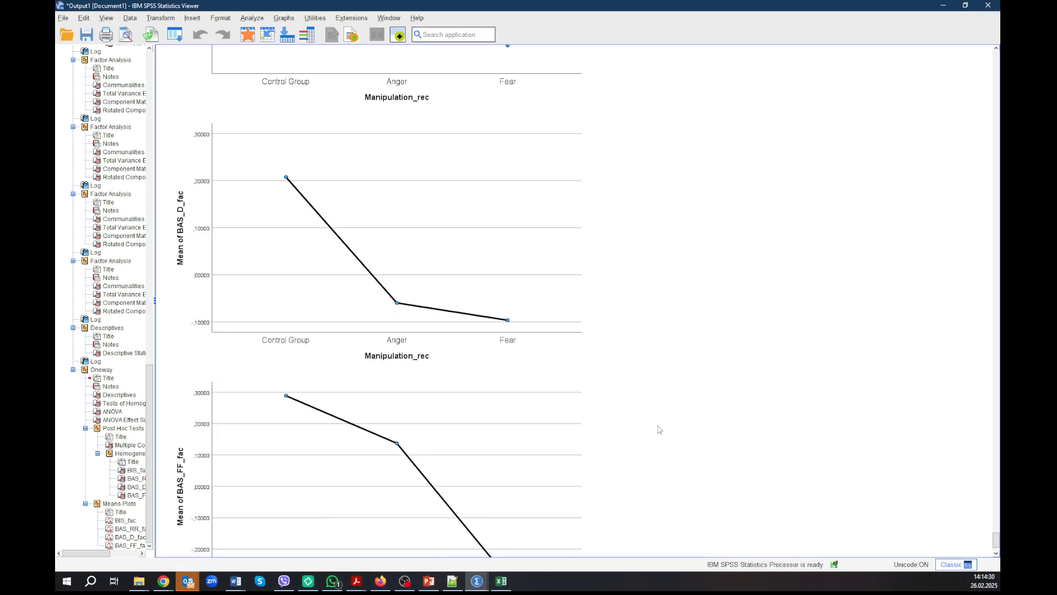
- Review the homogeneous subsets, Tukey multiple comparisons, ANOVA table and effect sizes against the hypotheses
scroll(659, 430, up, 5)
scroll(659, 429, up, 15)
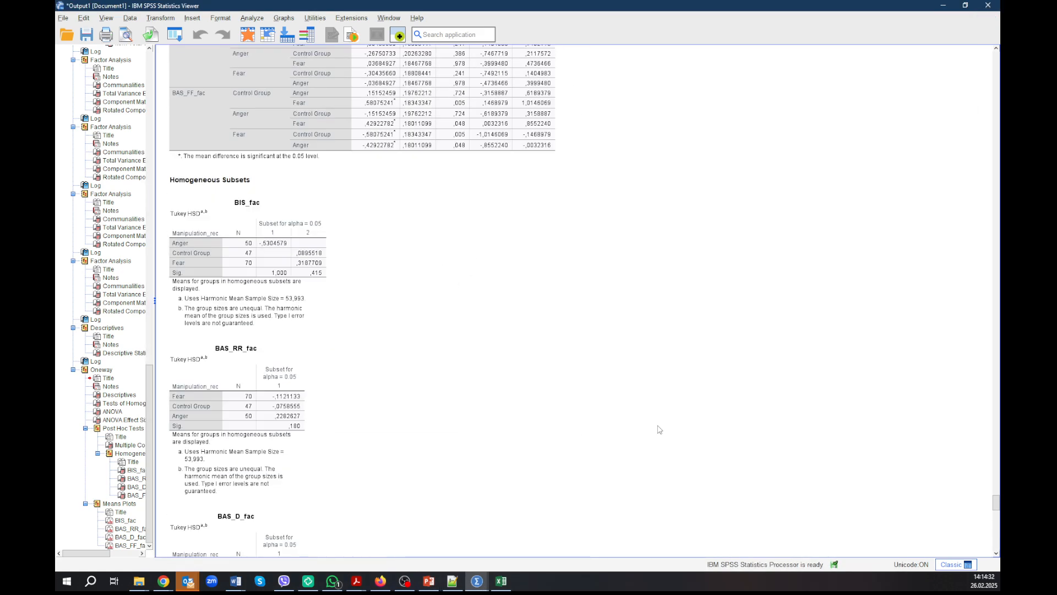
click(249, 245)
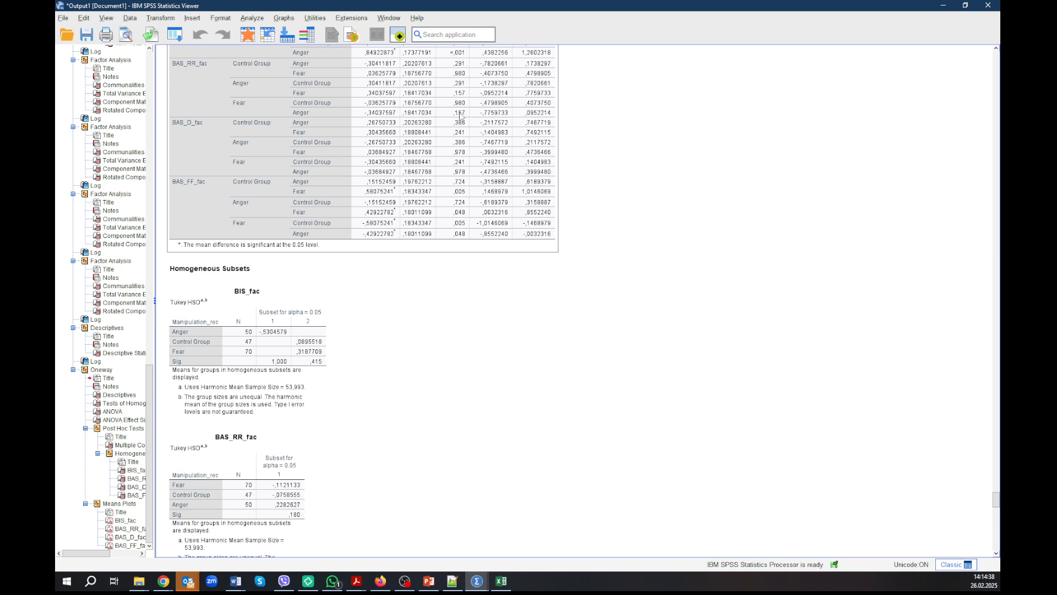
scroll(462, 115, up, 10)
click(455, 176)
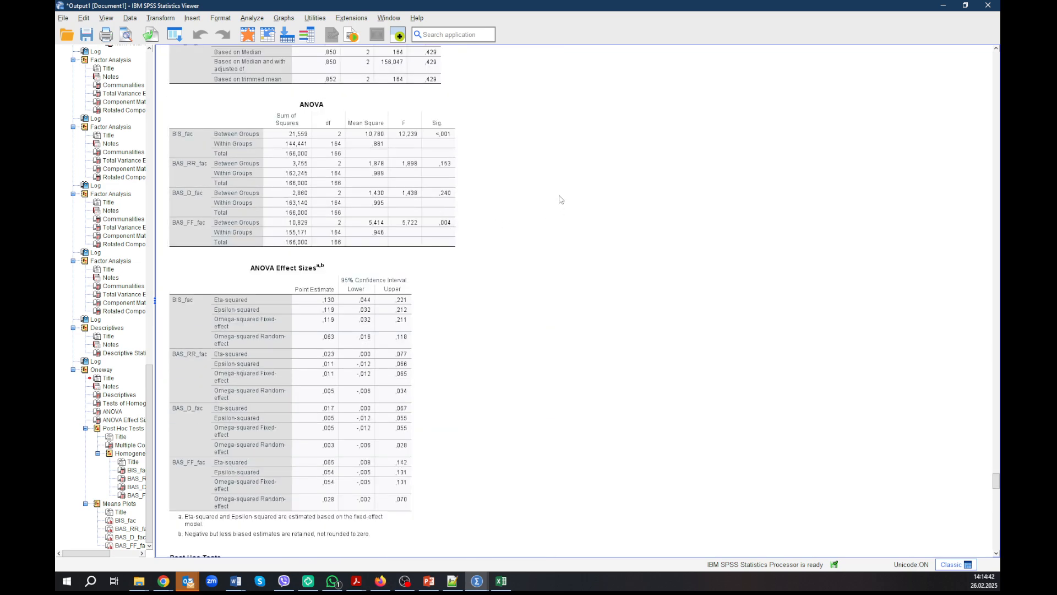
scroll(599, 260, down, 20)
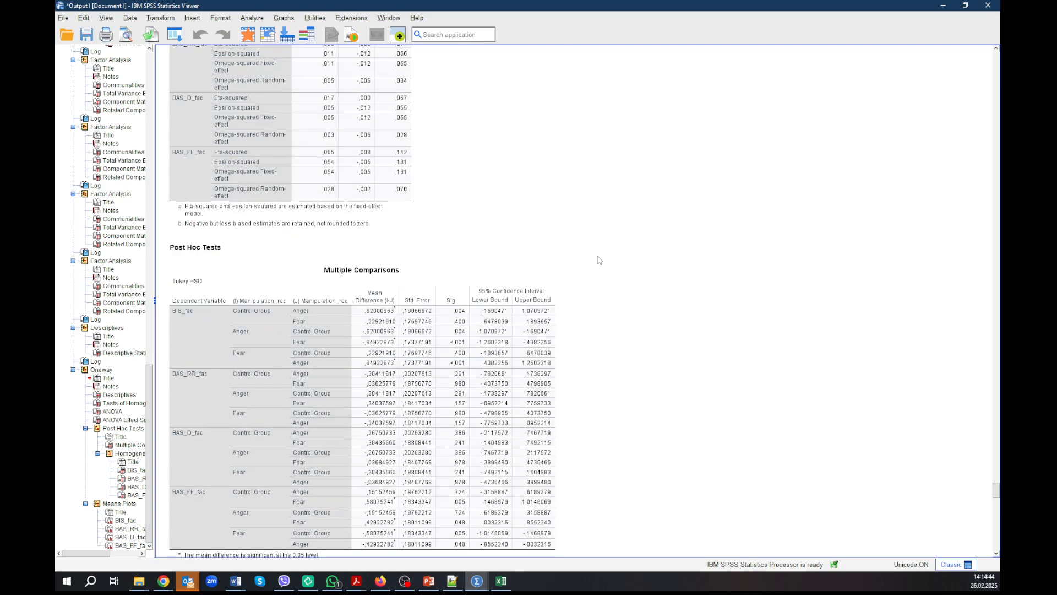
scroll(600, 260, down, 20)
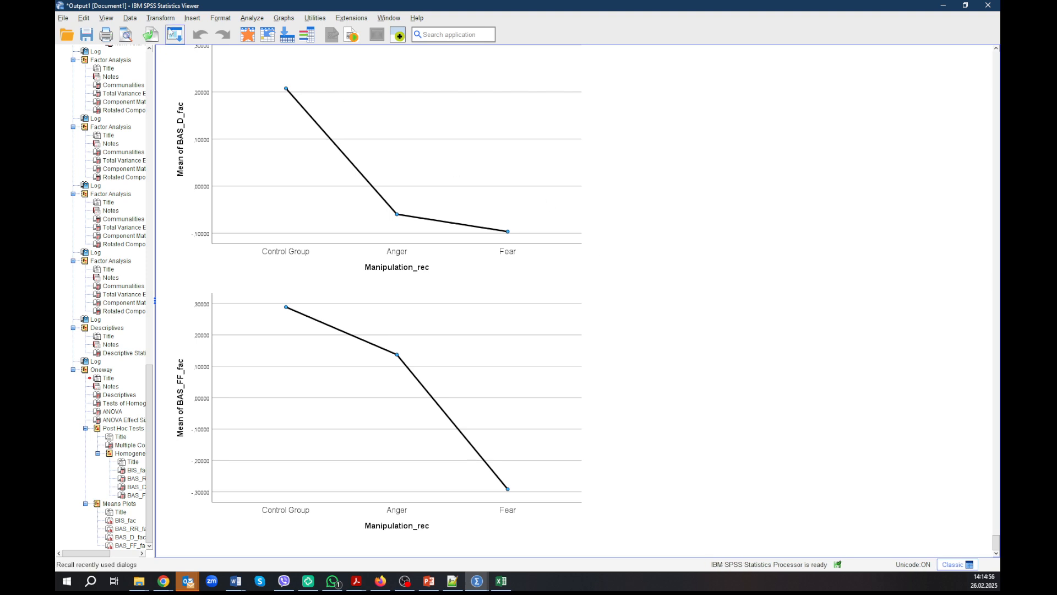
click(174, 35)
click(186, 57)
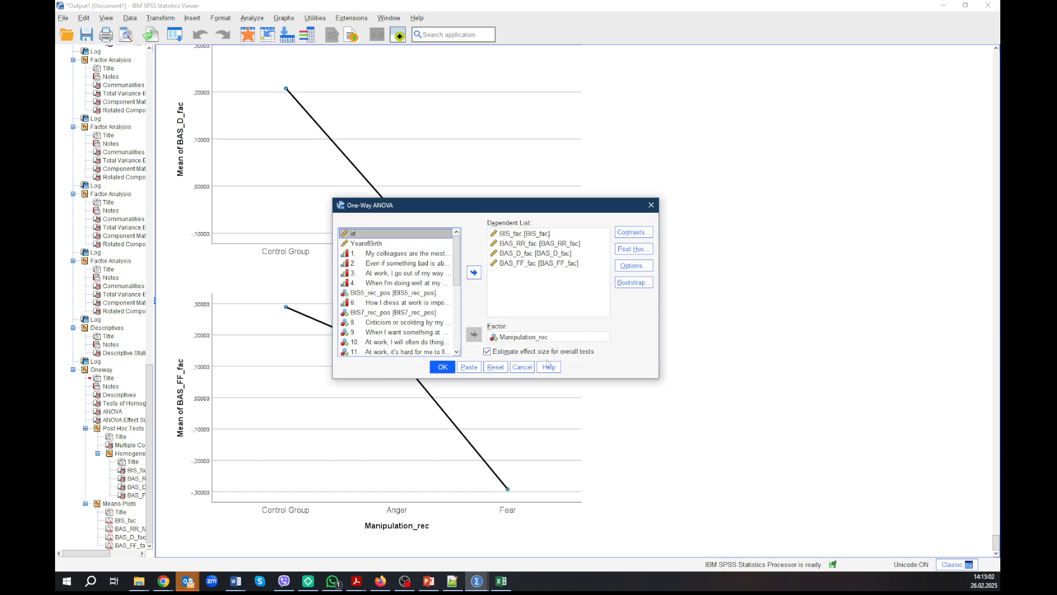
click(522, 366)
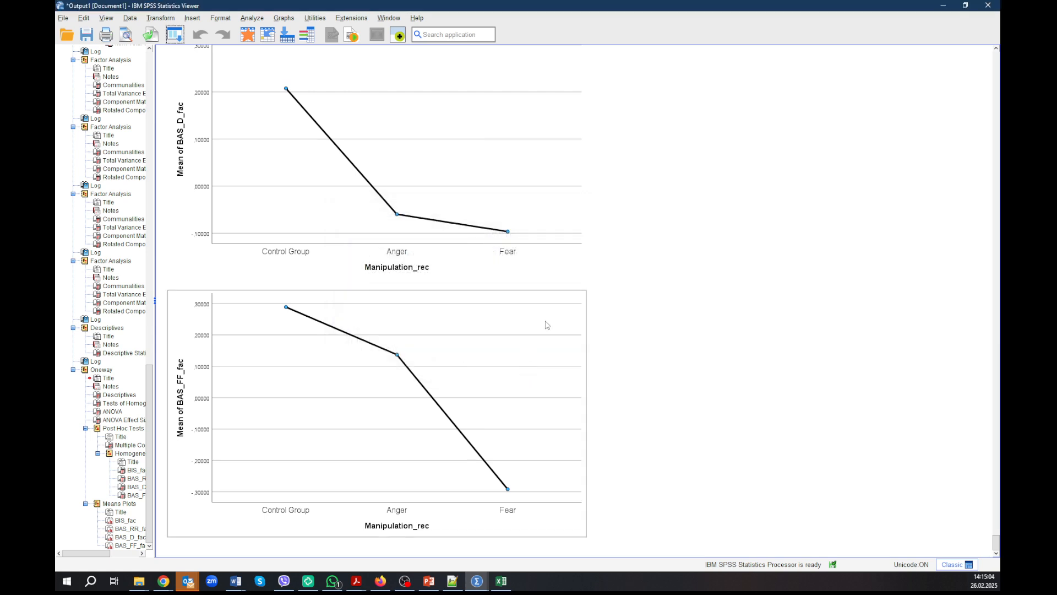
click(388, 197)
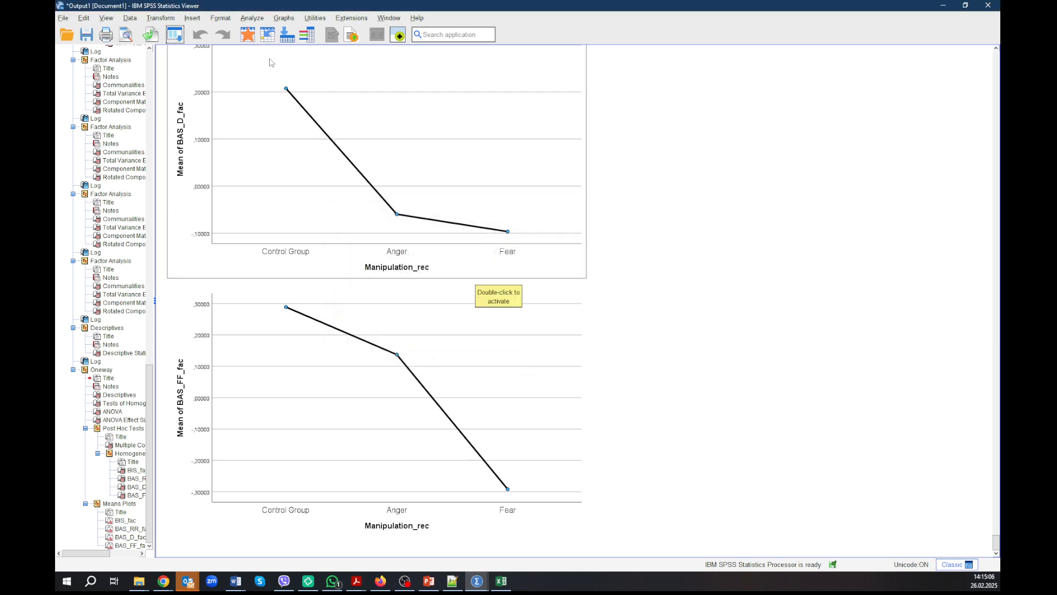
- Start a multivariate general linear model with BIS_fac, BAS_RR_fac, BAS_D_fac and BAS_FF_fac as dependent variables
click(252, 18)
mouse_move(319, 137)
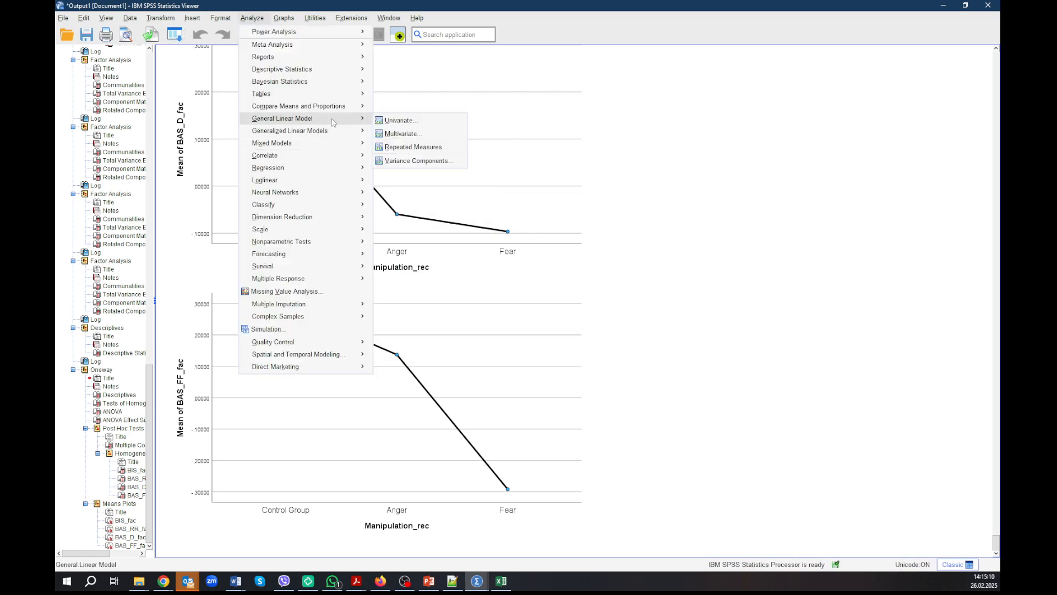
click(399, 135)
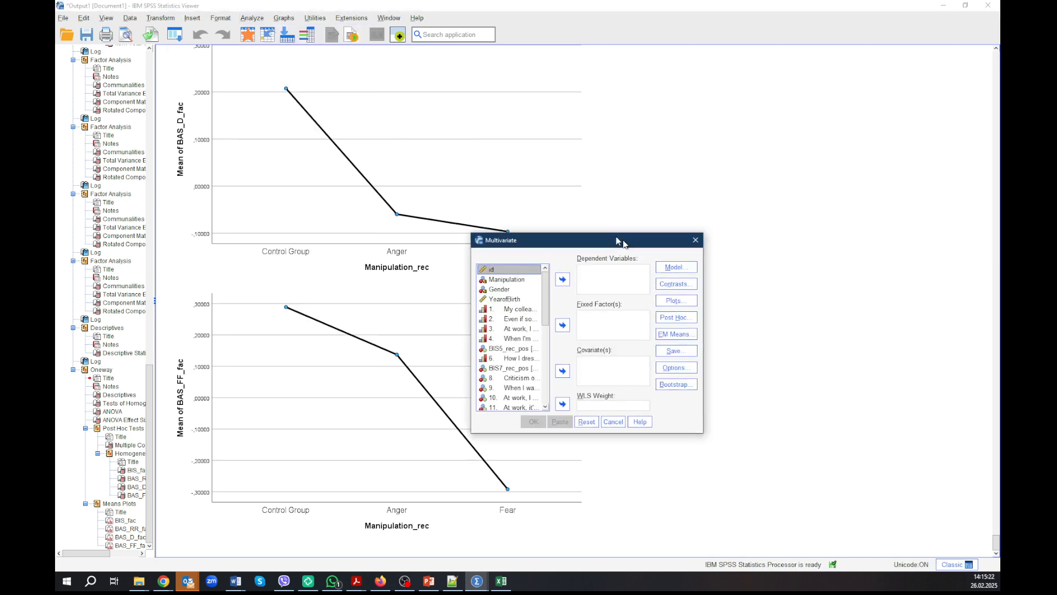
scroll(415, 277, down, 7)
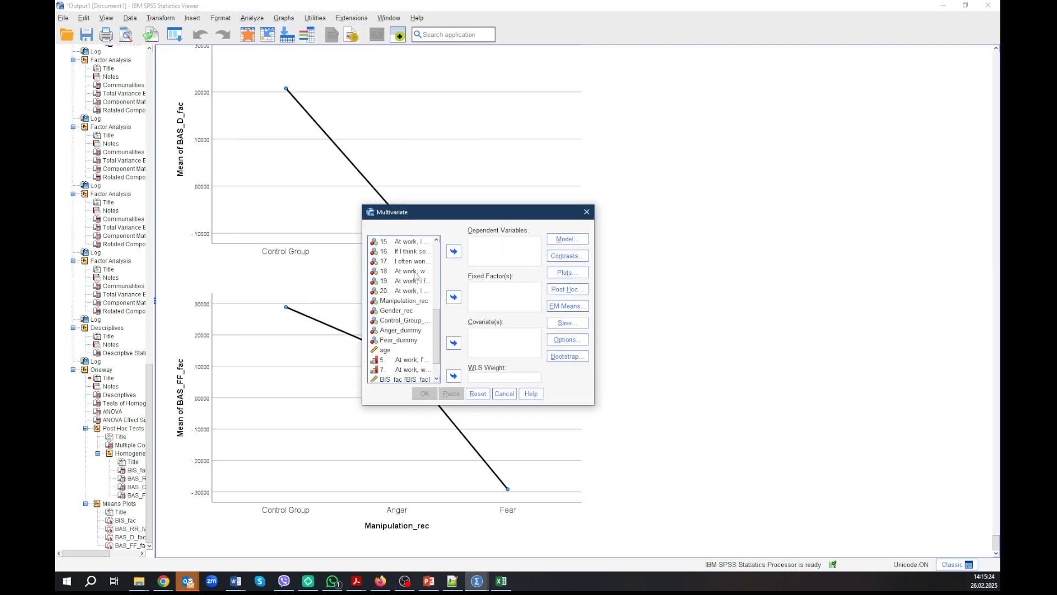
click(405, 348)
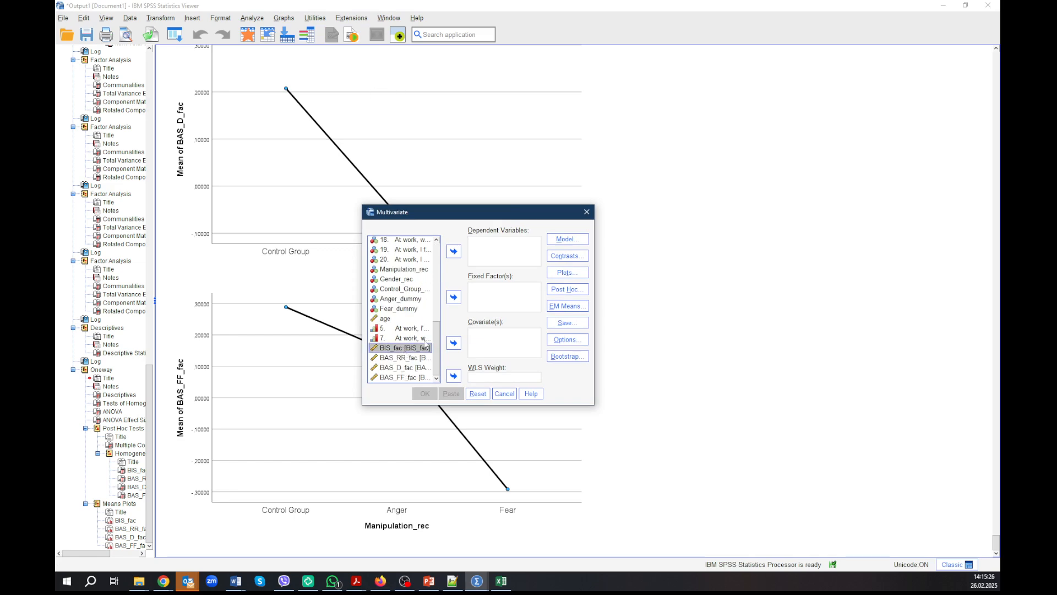
shift+click(410, 377)
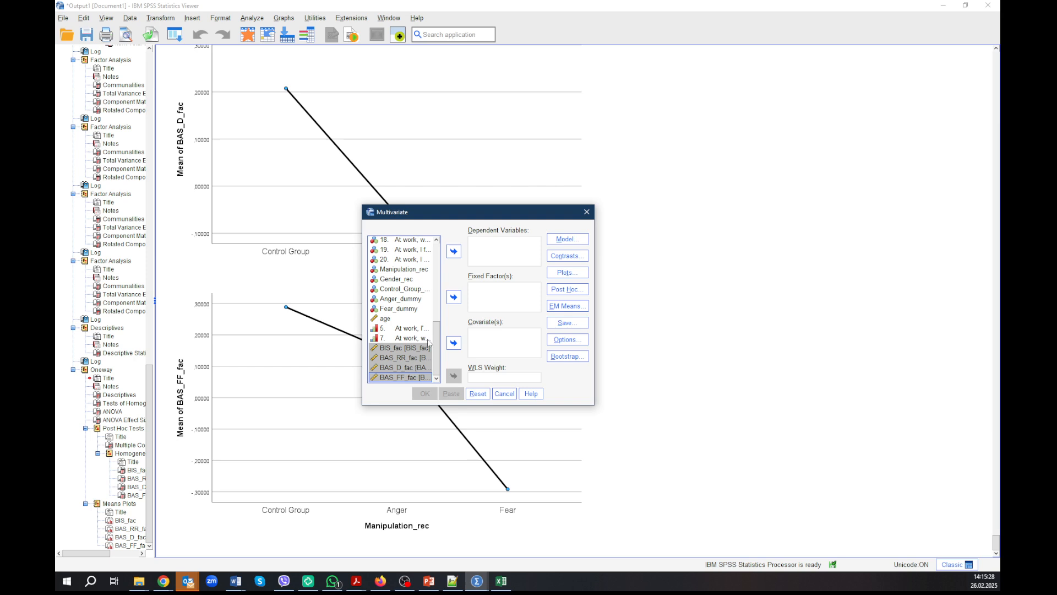
click(454, 252)
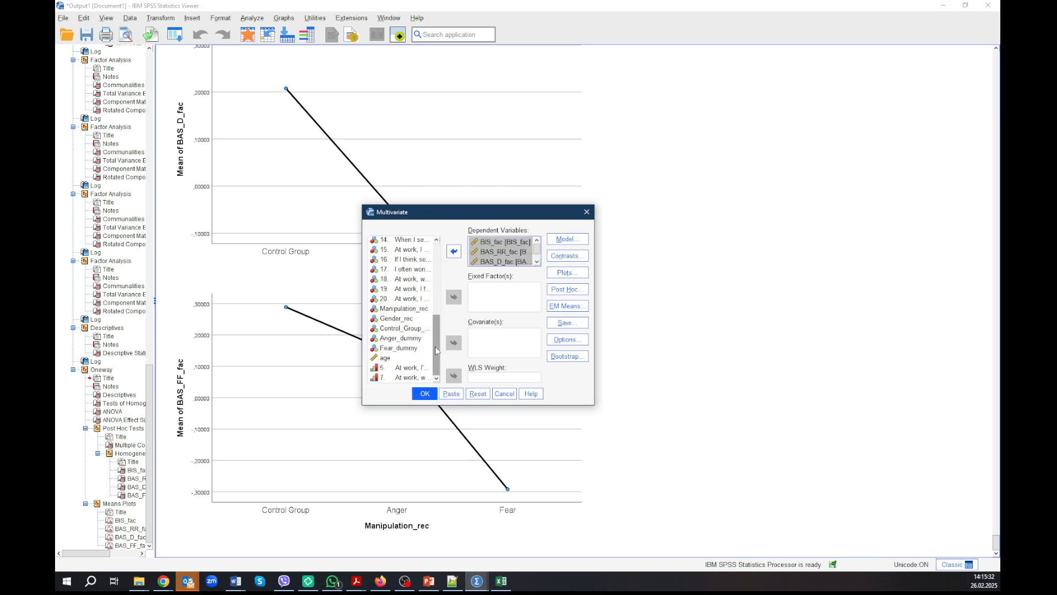
- Assign Manipulation_rec and Gender_rec as fixed factors and age as a covariate
click(408, 311)
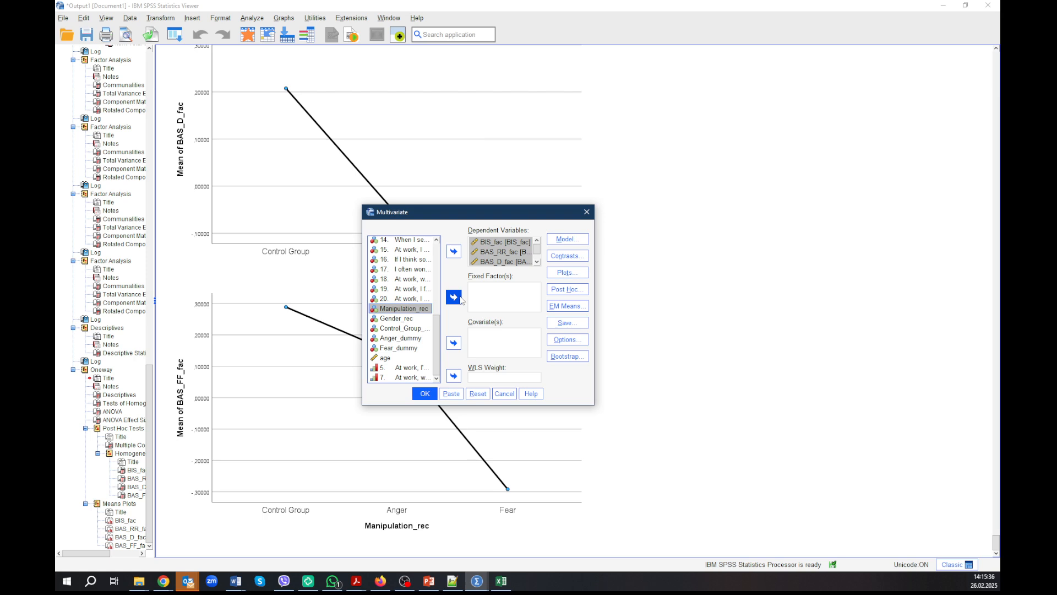
click(454, 298)
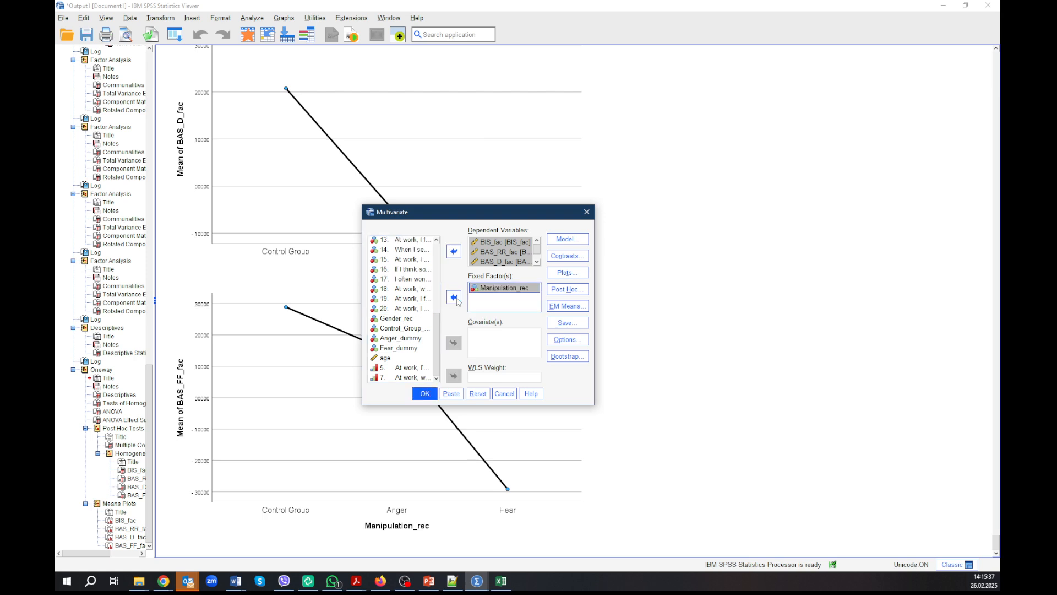
click(409, 319)
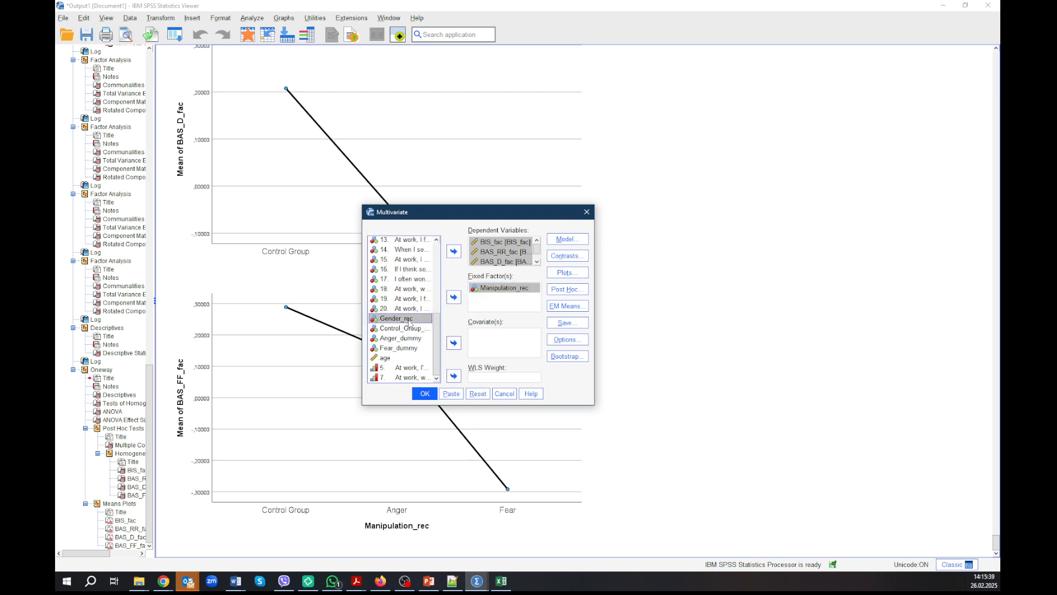
click(453, 297)
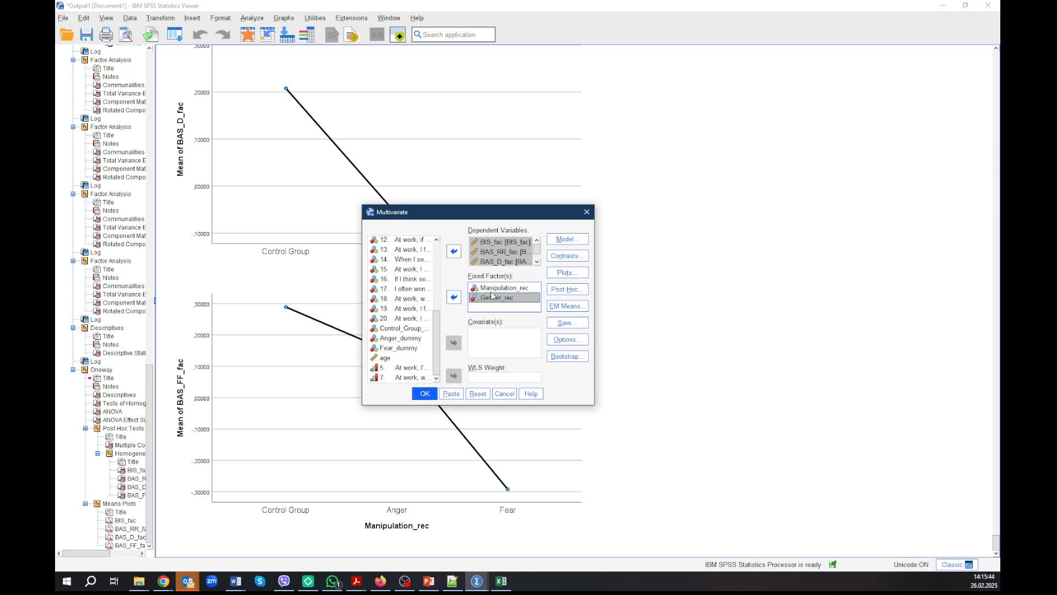
click(394, 362)
click(454, 343)
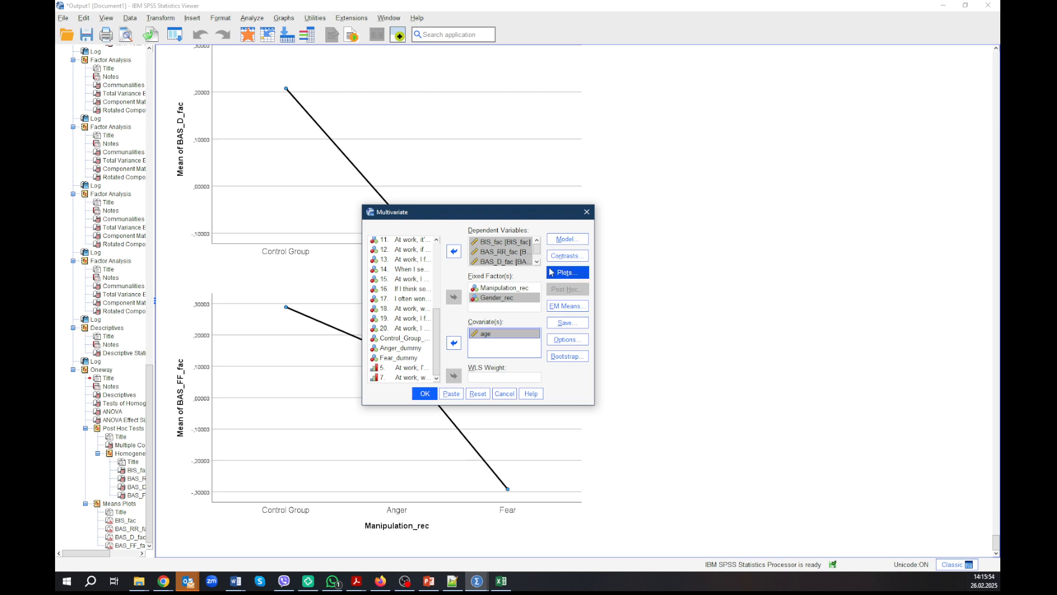
- Specify the multivariate model with built terms, adding Manipulation_rec, Gender_rec and age as separate terms
click(561, 243)
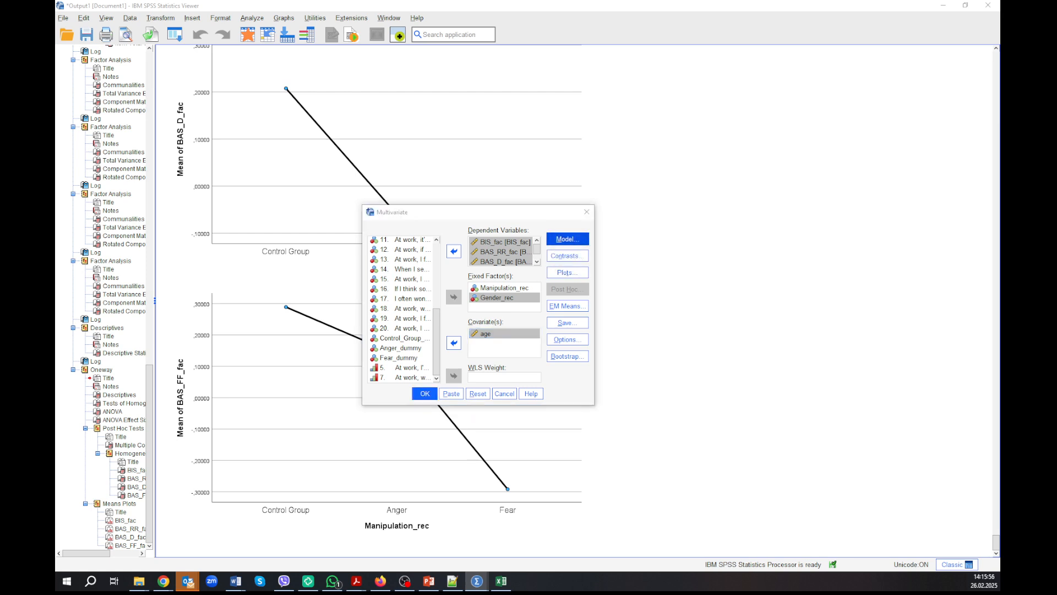
drag(760, 227, 581, 175)
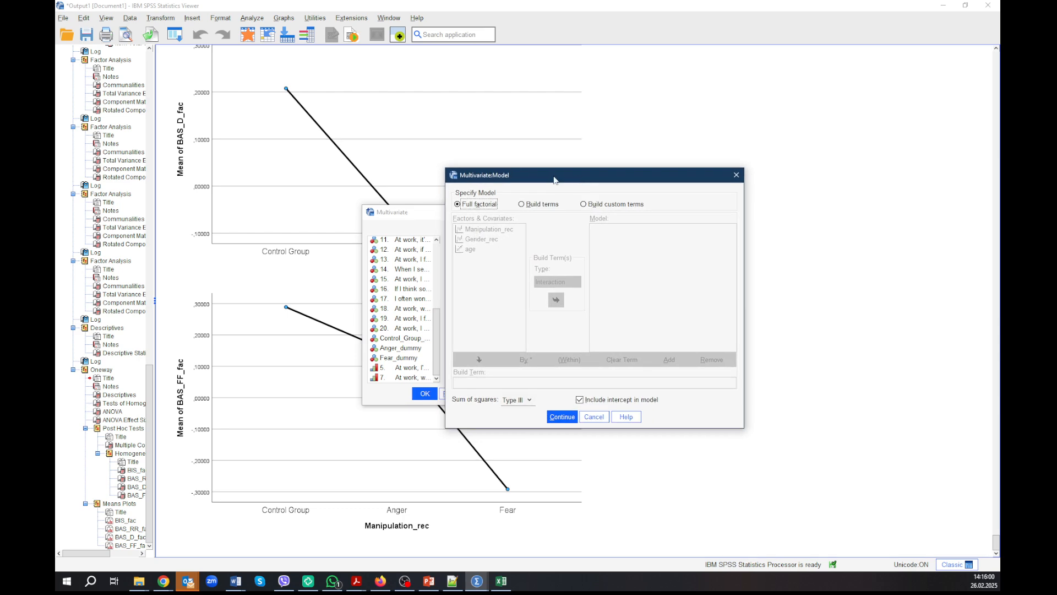
drag(554, 181, 730, 176)
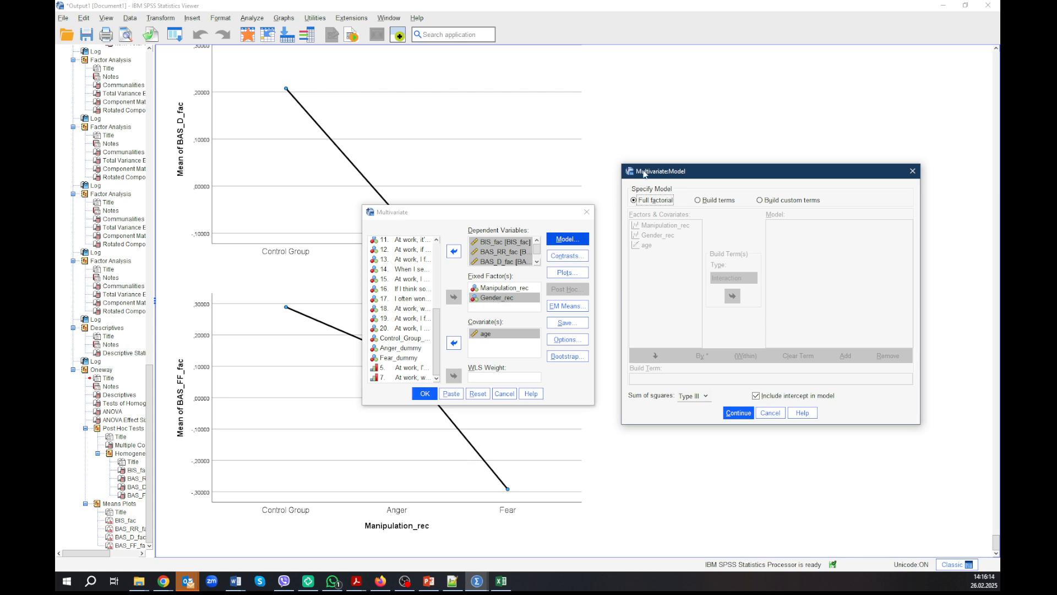
click(762, 200)
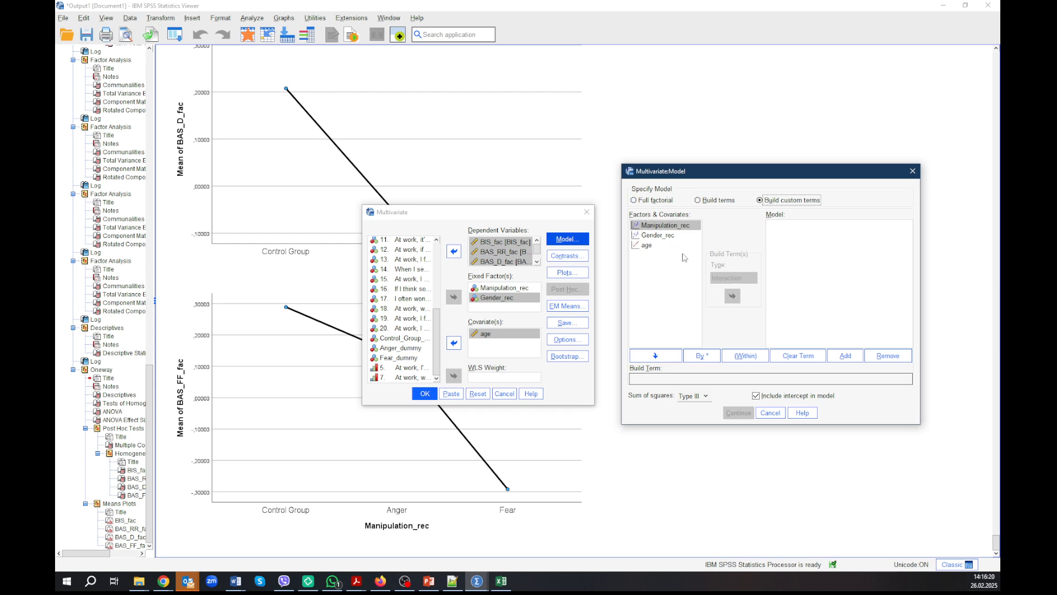
click(660, 227)
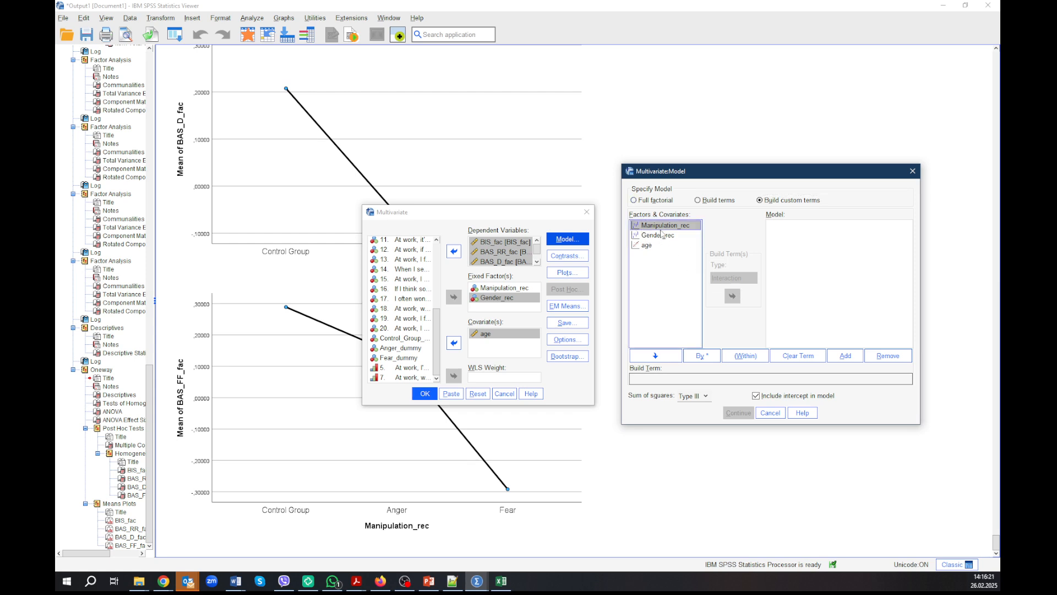
click(726, 200)
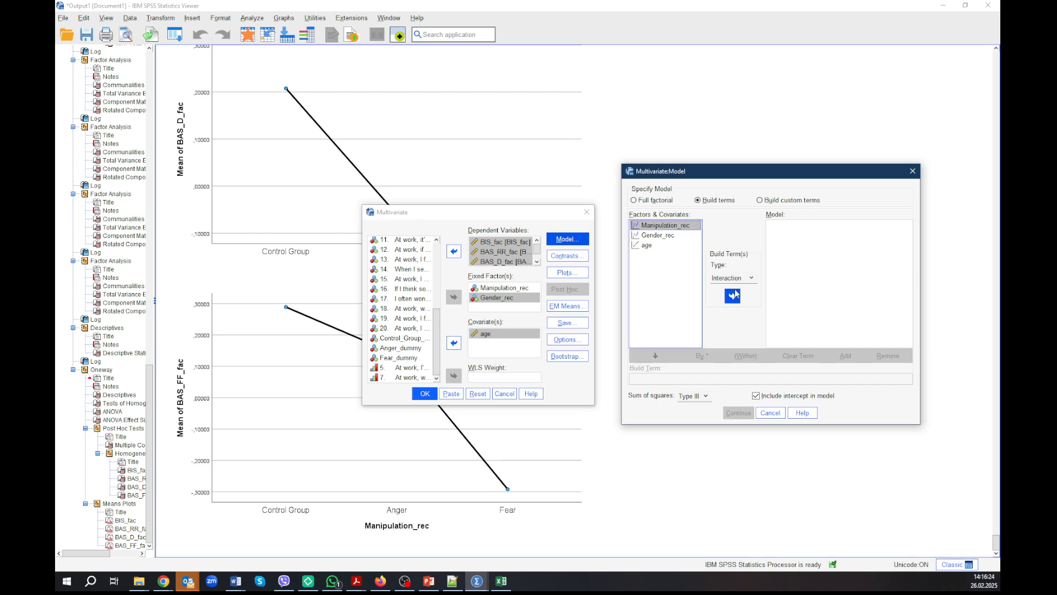
click(732, 296)
click(658, 235)
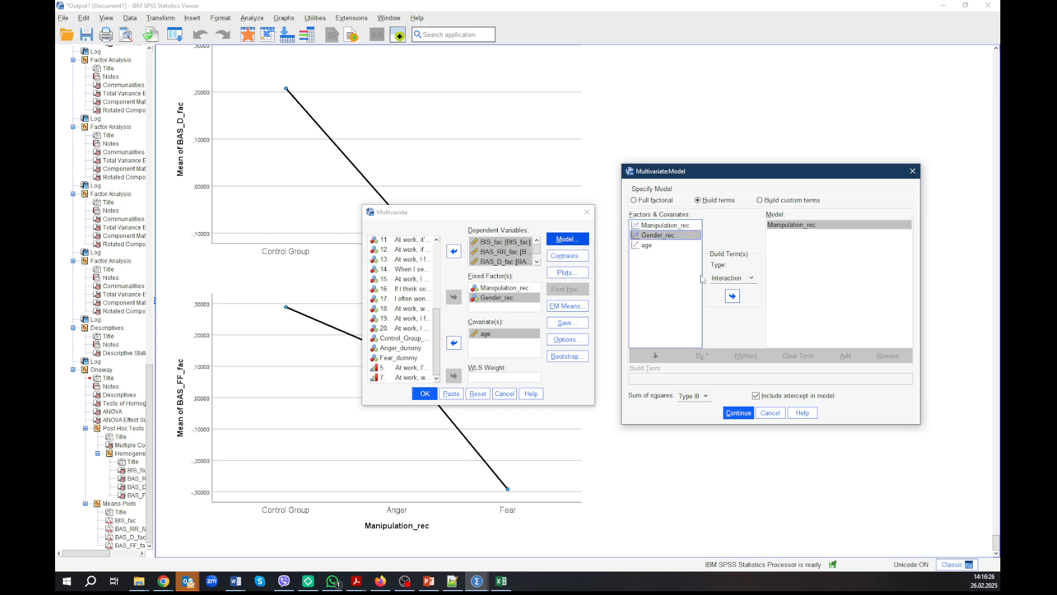
click(732, 296)
click(645, 245)
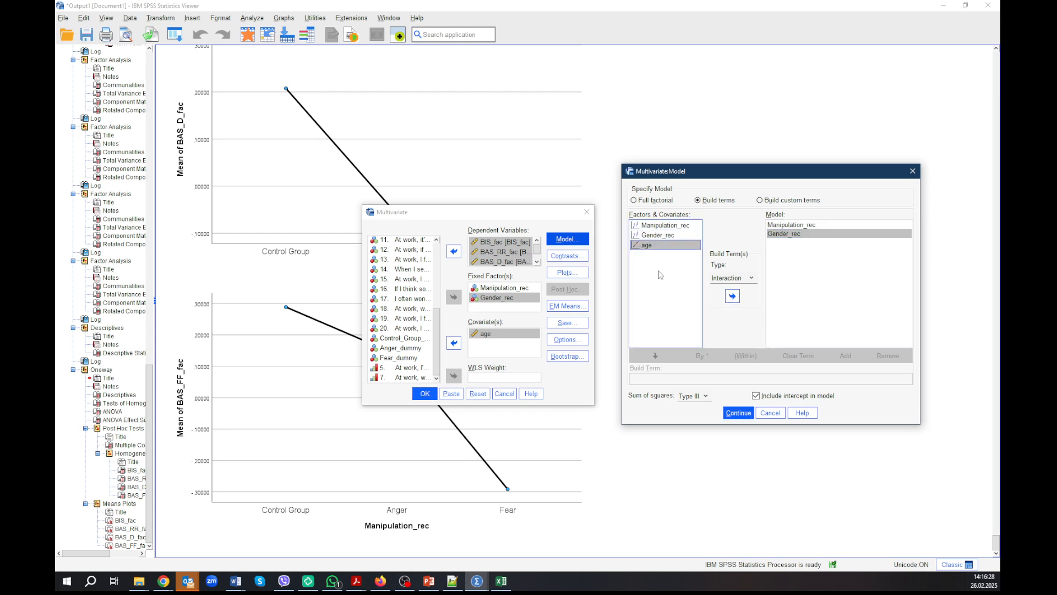
click(733, 296)
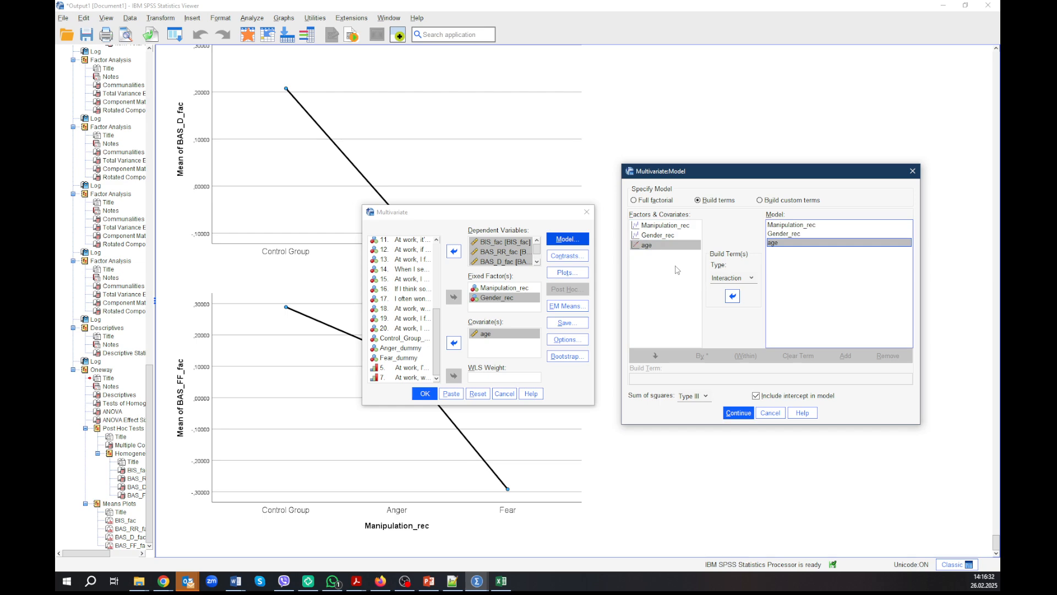
- Try a Gender_rec by age interaction term in the multivariate model and remove it from the model terms
ctrl+click(658, 235)
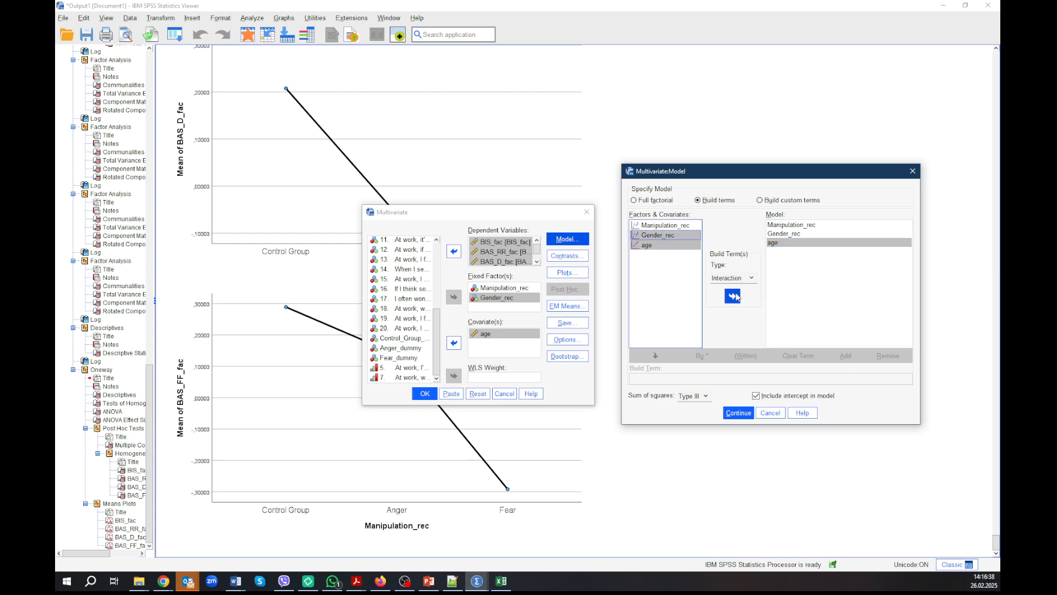
click(732, 296)
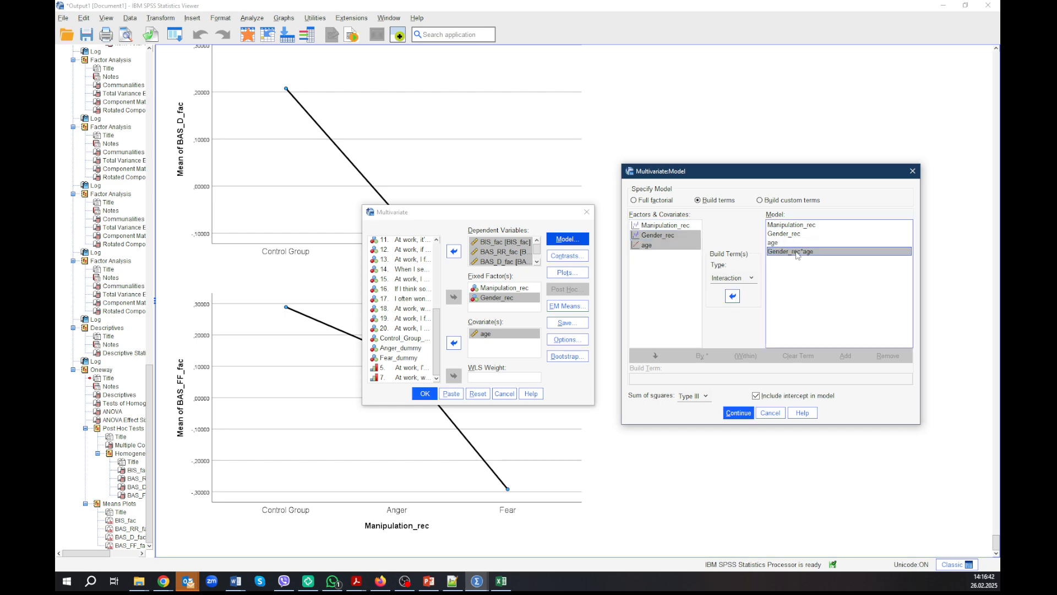
click(732, 296)
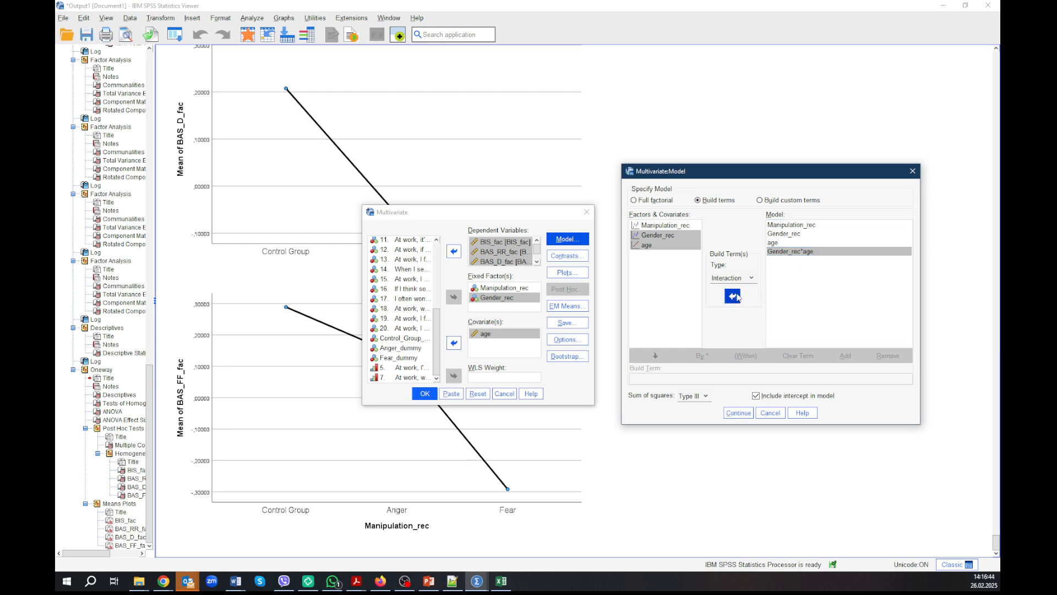
- Run the multivariate model with main-effect terms only, and delete its log and General Linear Model output from the viewer
click(738, 413)
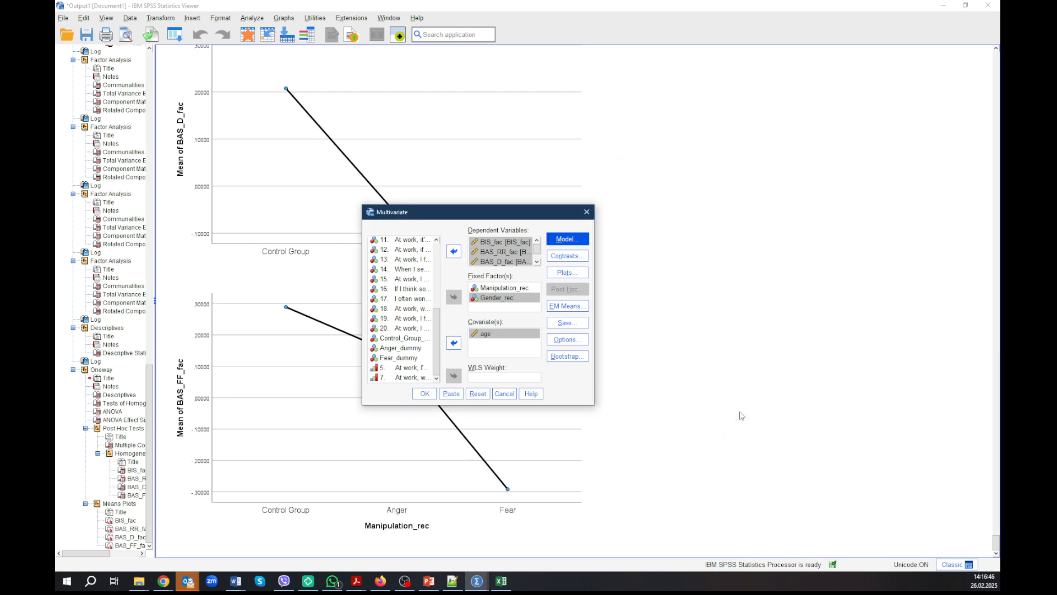
click(424, 393)
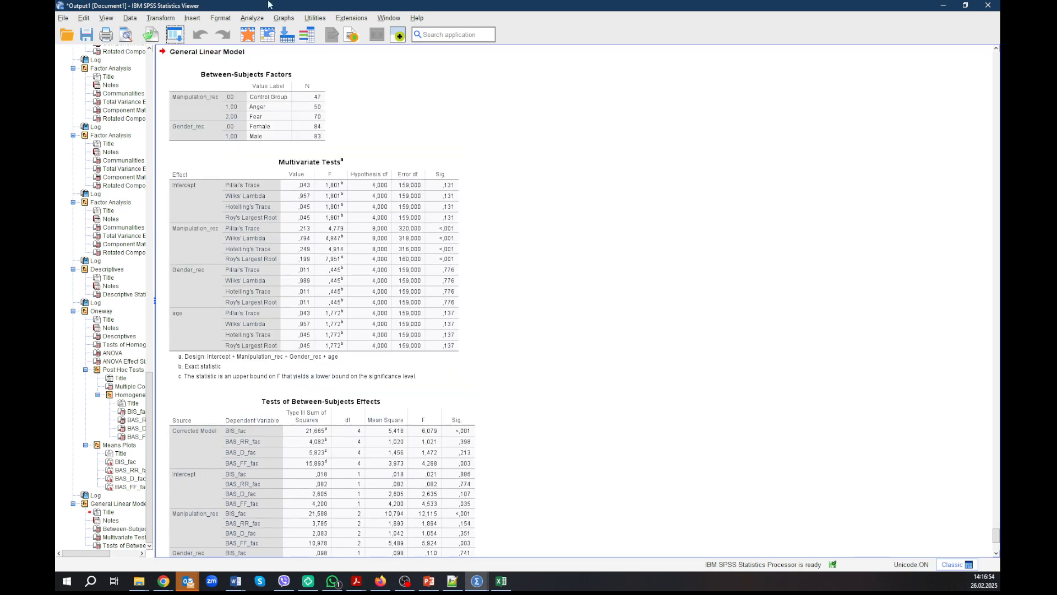
click(93, 495)
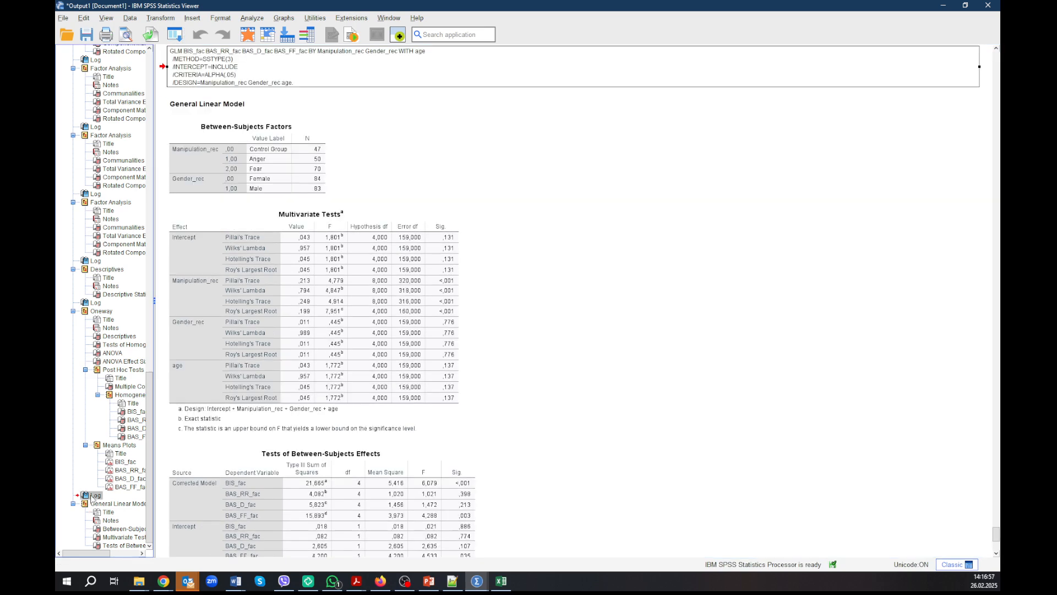
shift+click(119, 545)
key(Delete)
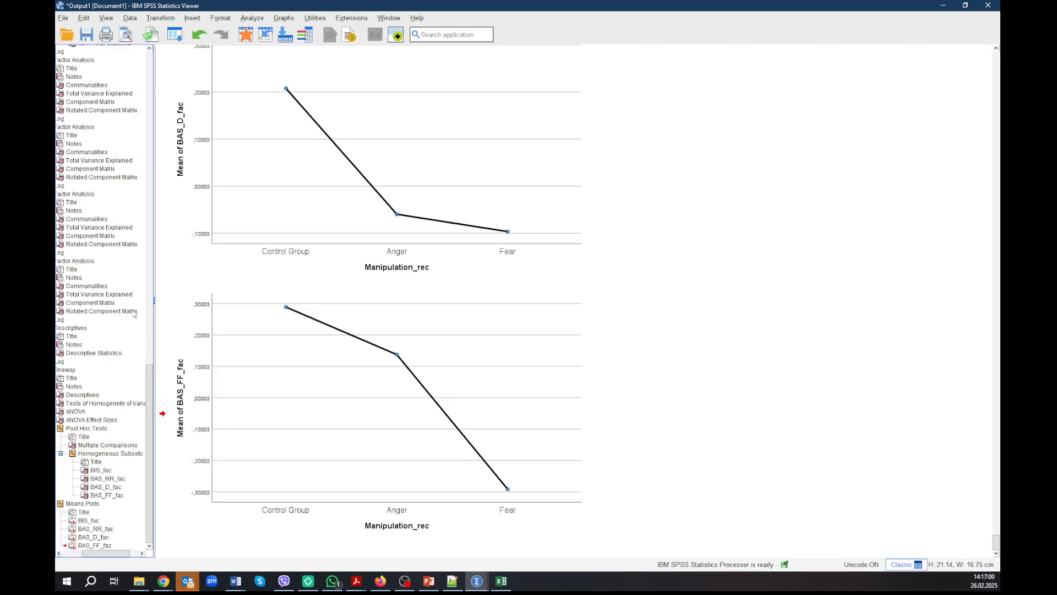
- Reopen the multivariate analysis and add separate profile plots for Manipulation_rec and Gender_rec
click(207, 57)
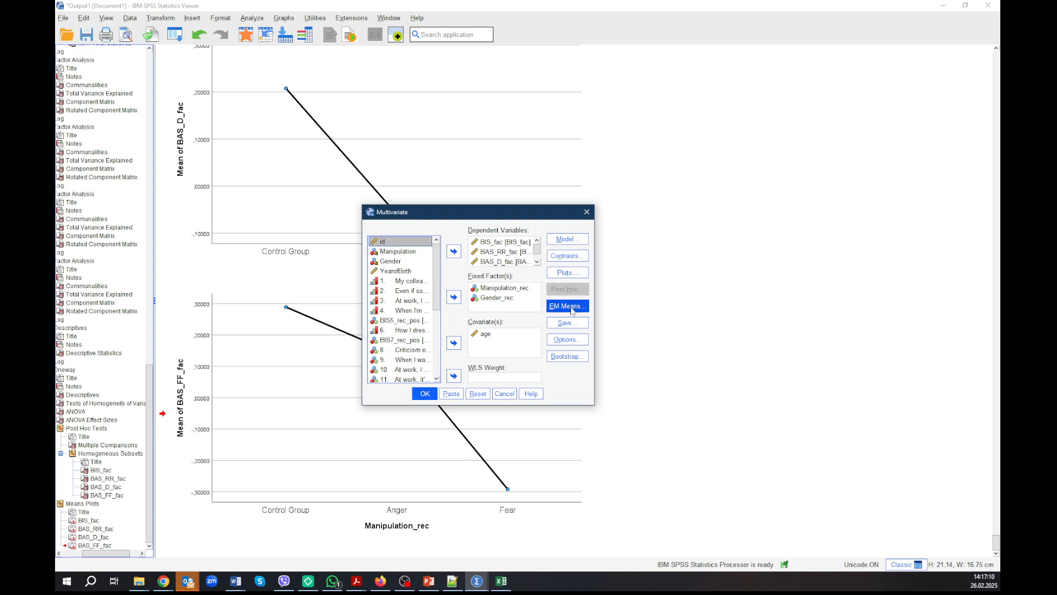
click(573, 277)
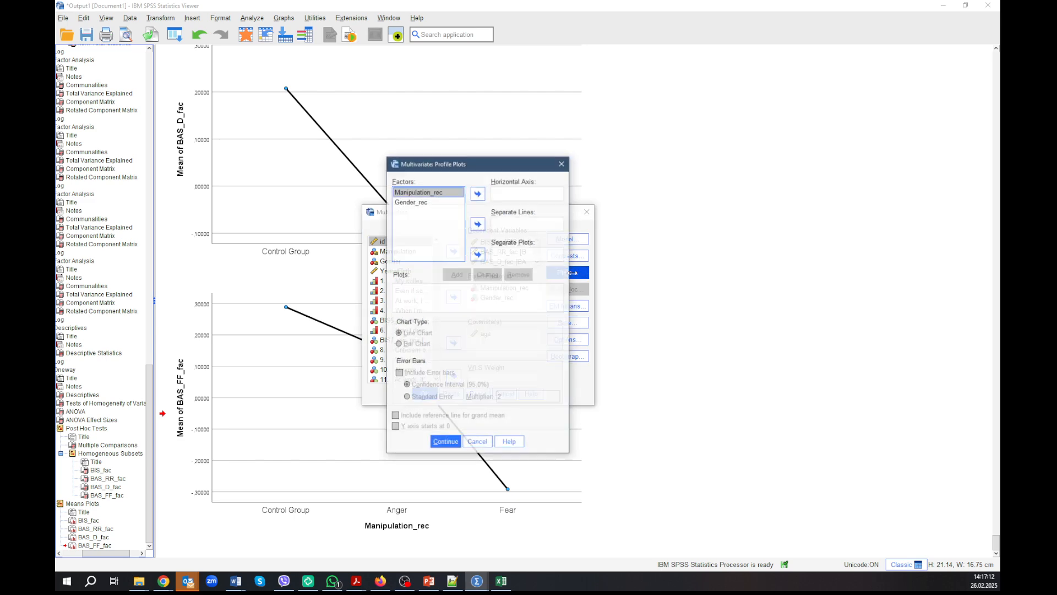
click(478, 193)
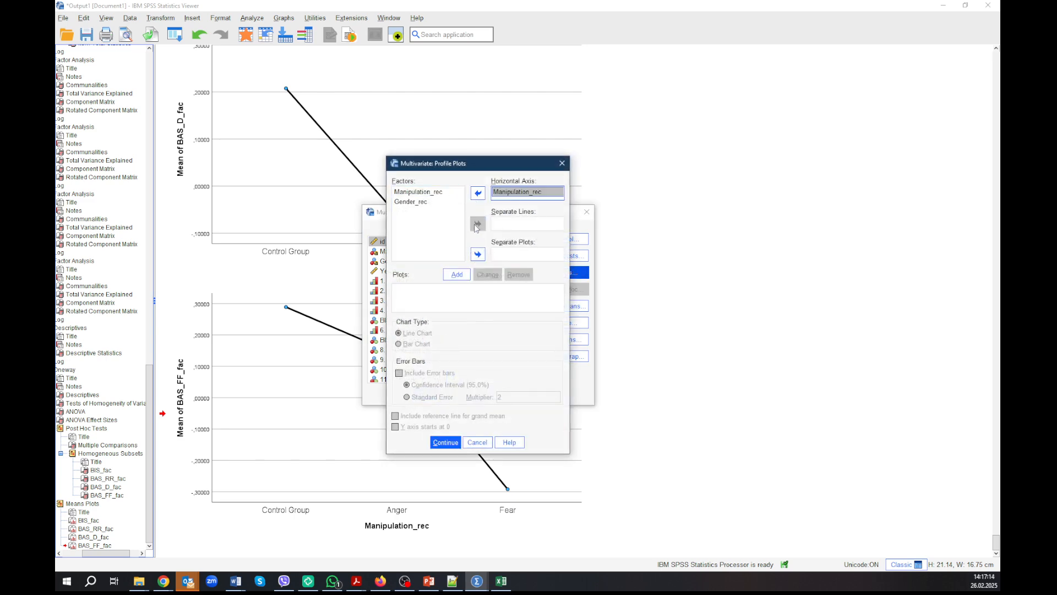
click(457, 274)
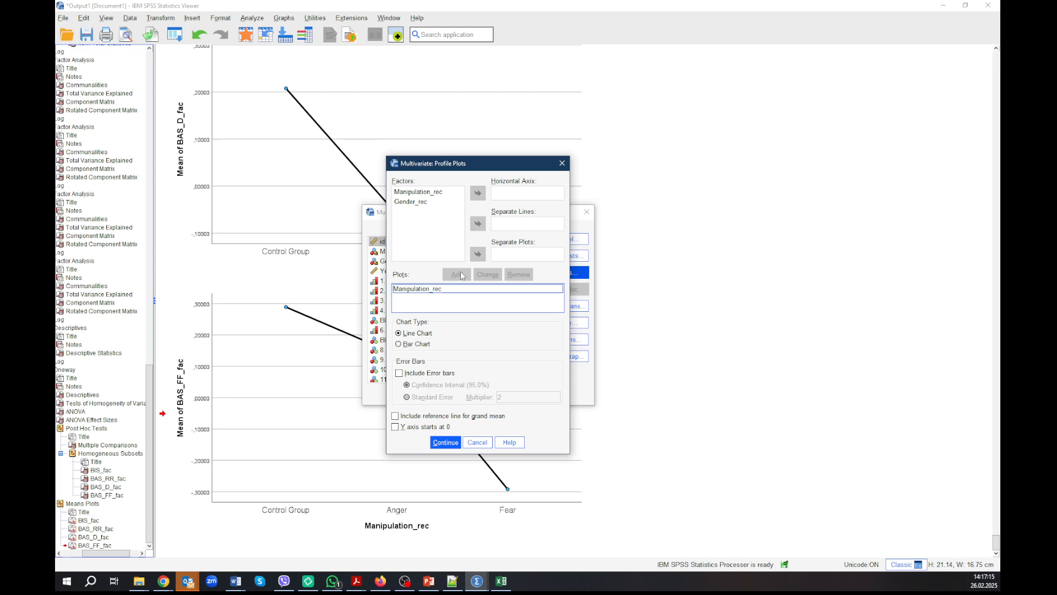
click(428, 202)
click(477, 193)
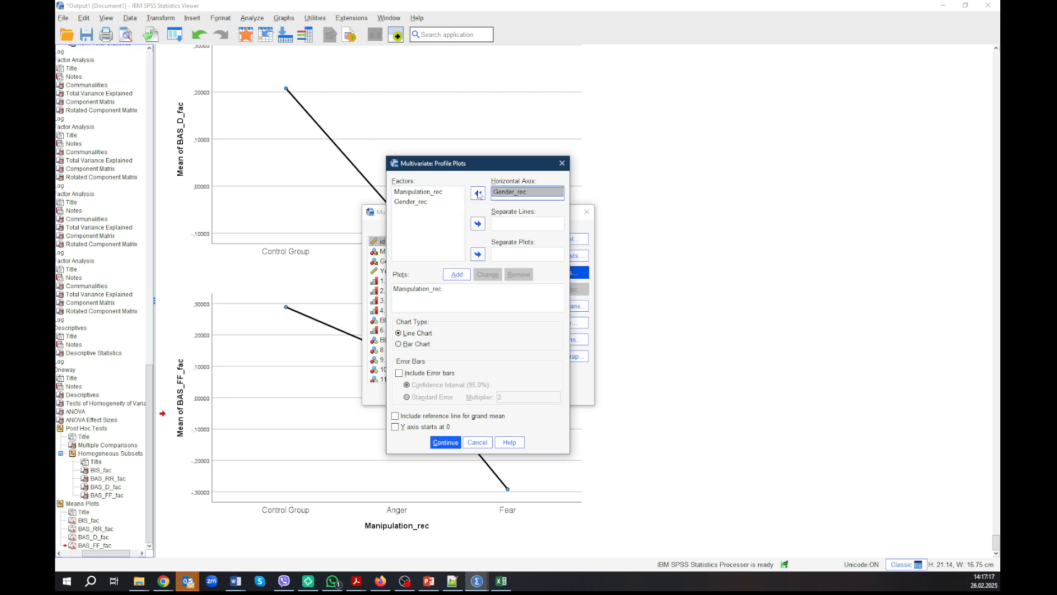
click(429, 192)
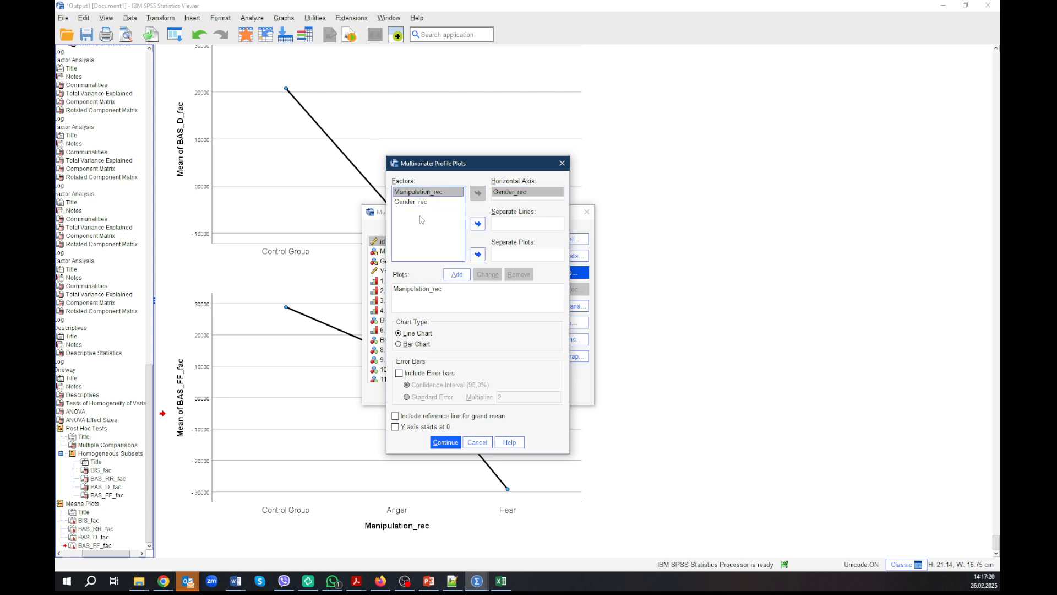
click(457, 274)
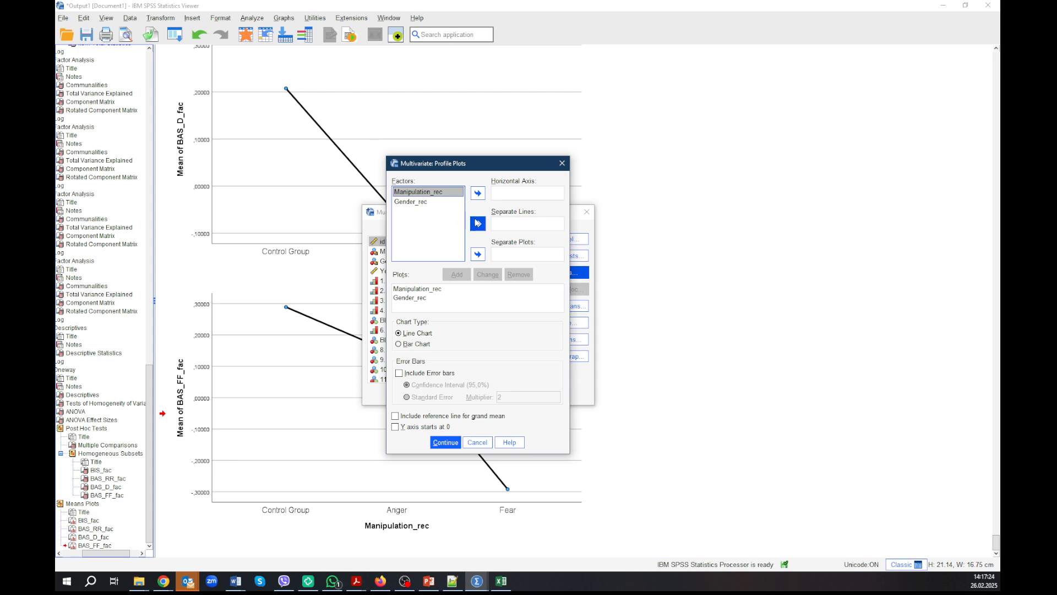
- Add an interaction profile plot with Manipulation_rec on the horizontal axis and Gender_rec as separate lines
click(477, 193)
click(424, 202)
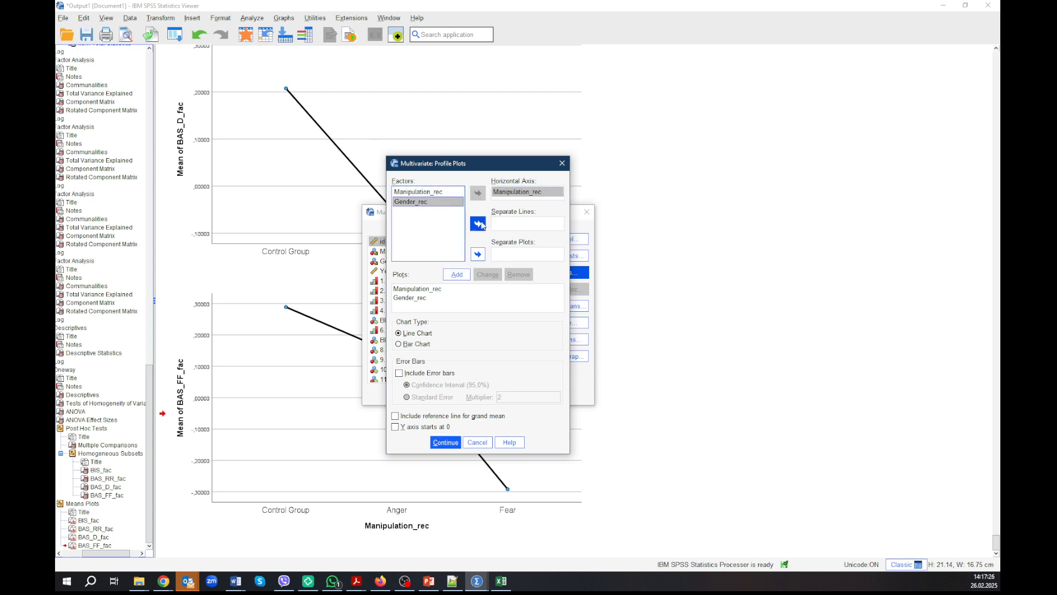
click(477, 223)
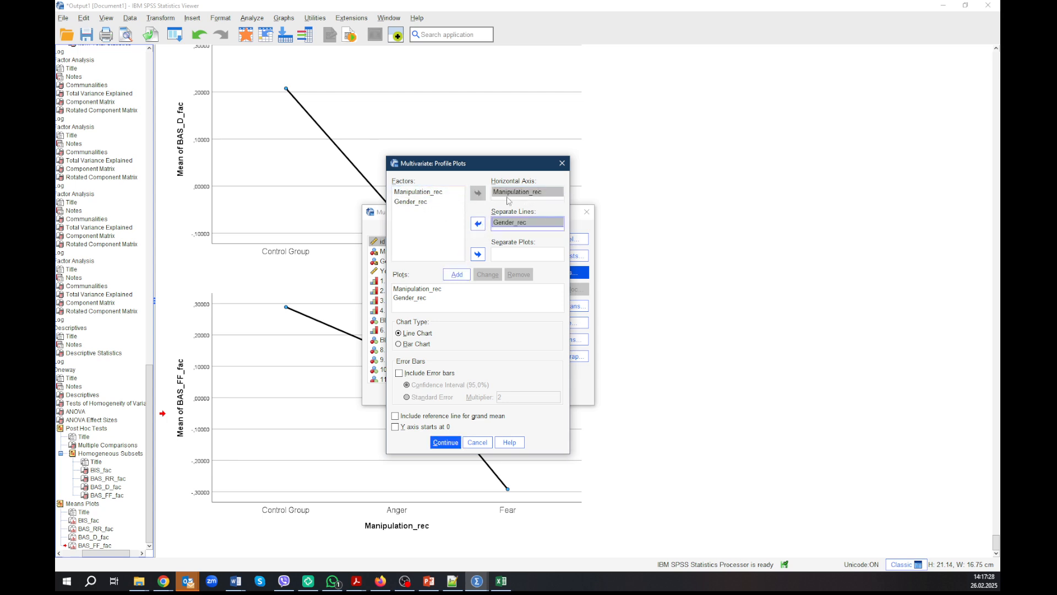
click(468, 275)
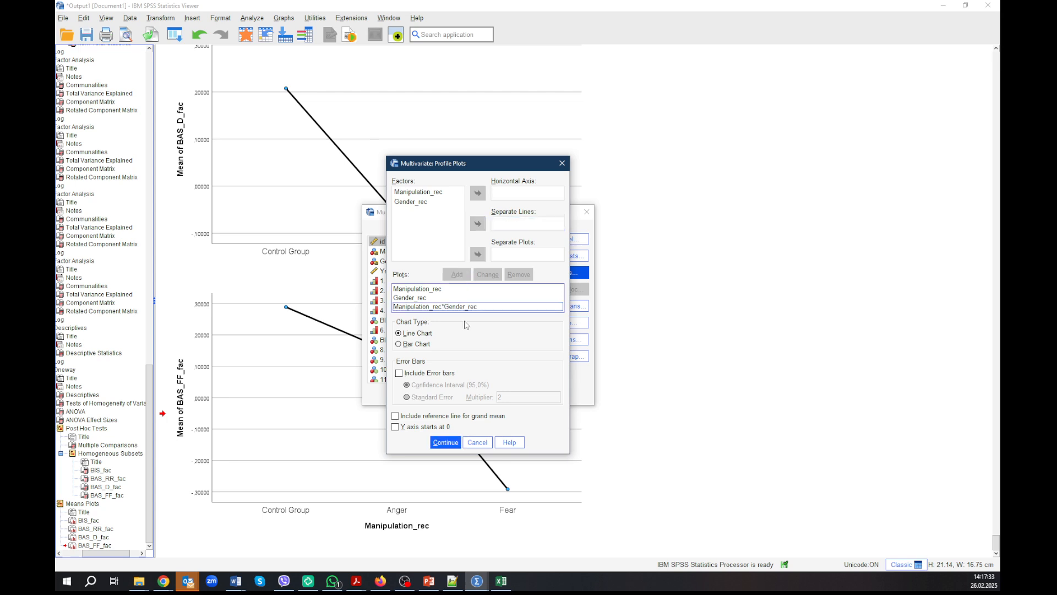
click(445, 442)
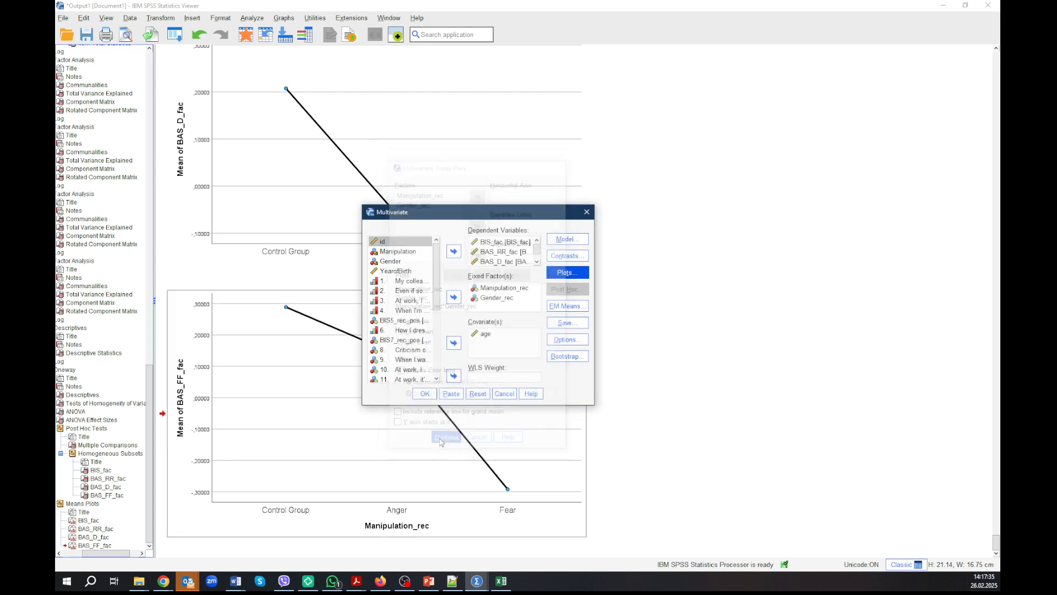
- Request descriptive statistics, effect size estimates, parameter estimates and homogeneity tests, and run the multivariate analysis
click(565, 340)
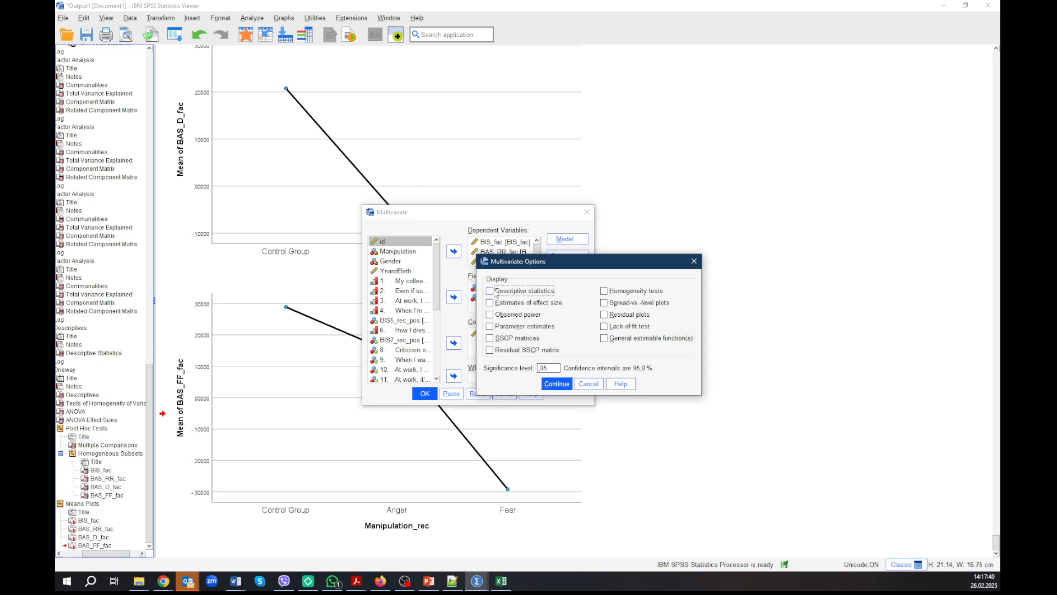
click(491, 291)
click(490, 303)
click(489, 327)
click(605, 291)
click(556, 384)
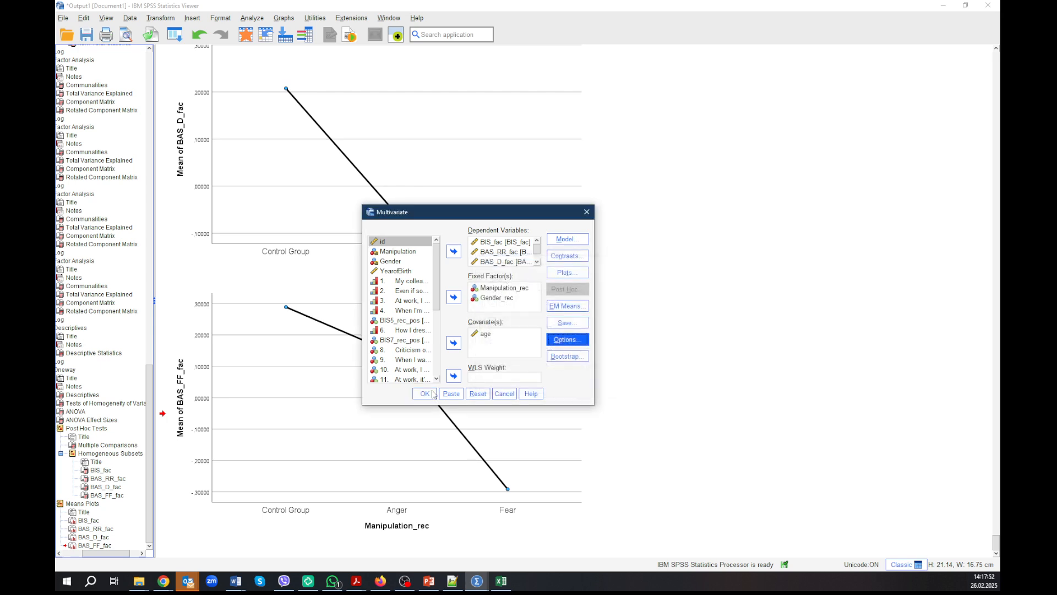
click(433, 393)
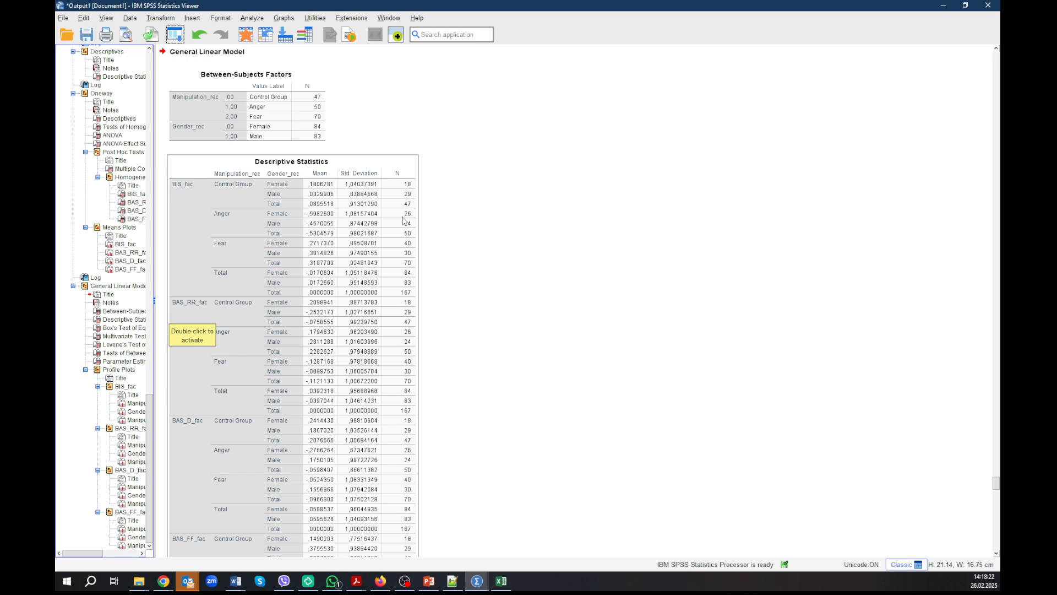
- Review the descriptive statistics, Box's test of covariance matrices, and multivariate tests for manipulation, gender and age
scroll(408, 214, down, 5)
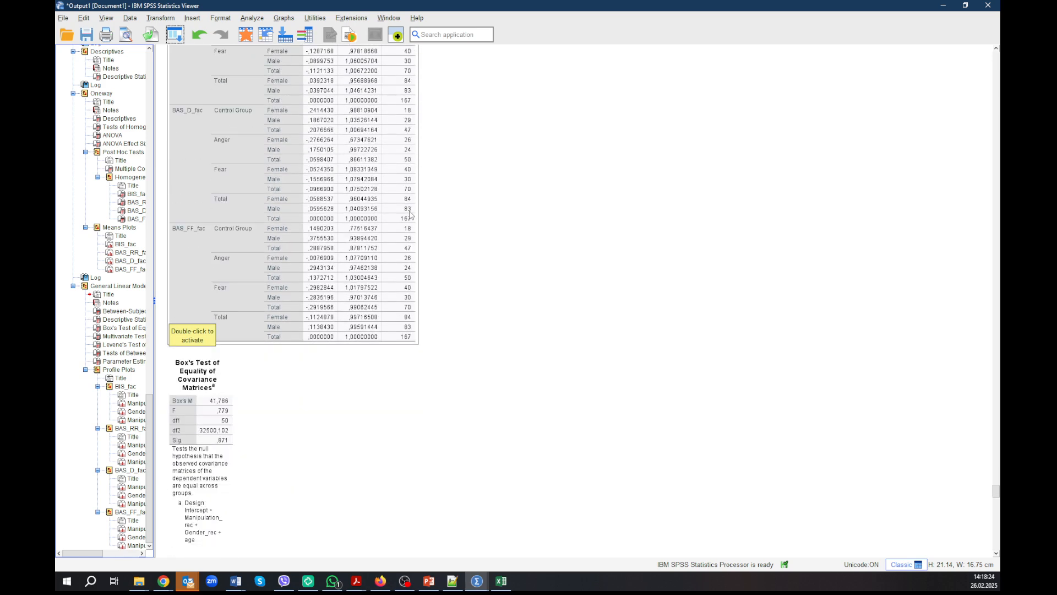
scroll(409, 214, down, 3)
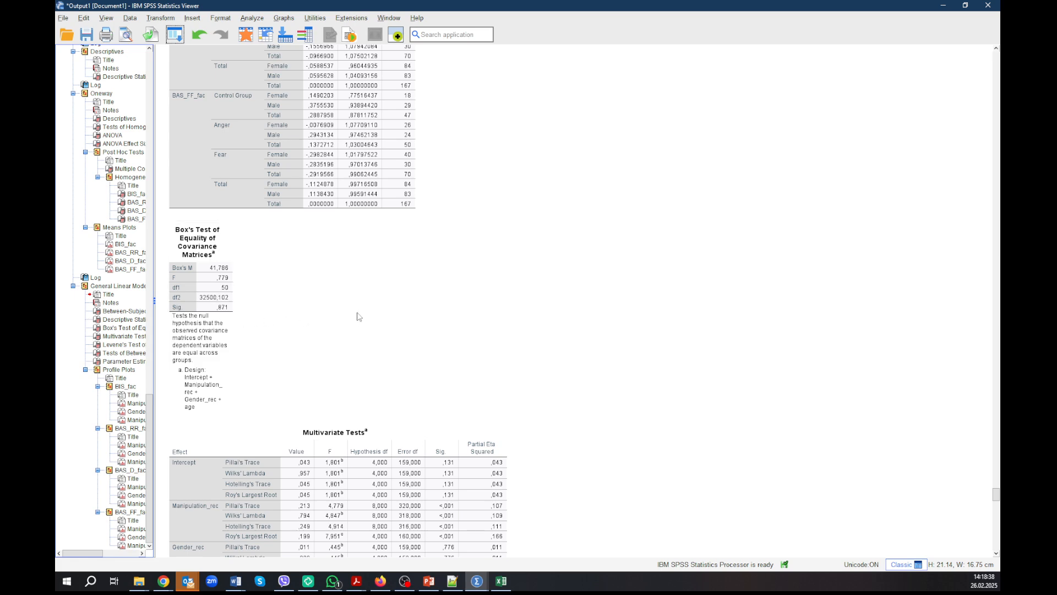
scroll(358, 315, down, 3)
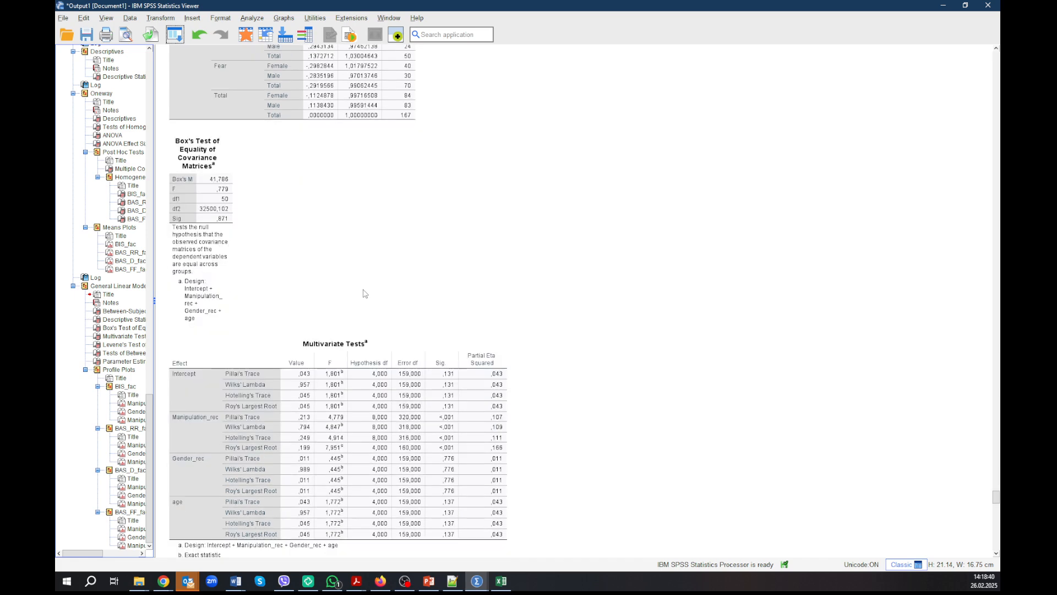
scroll(364, 292, down, 5)
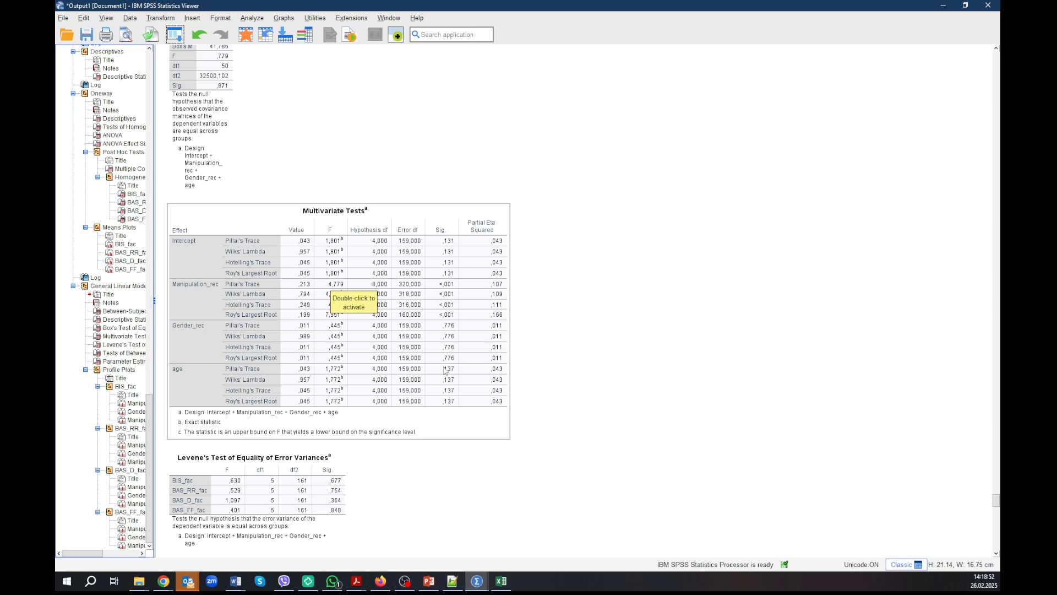
click(587, 351)
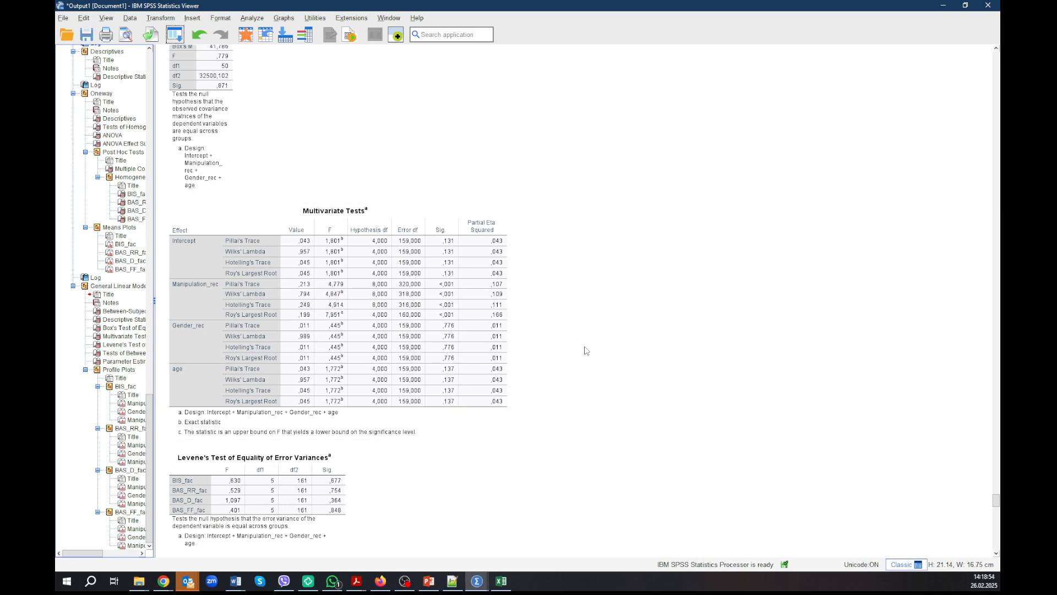
click(372, 369)
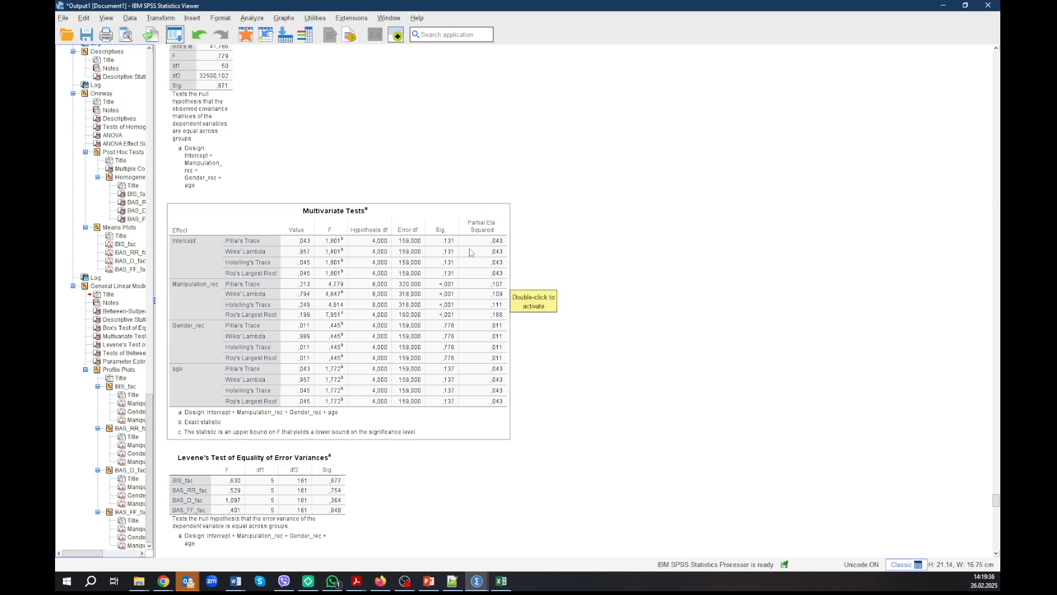
click(556, 307)
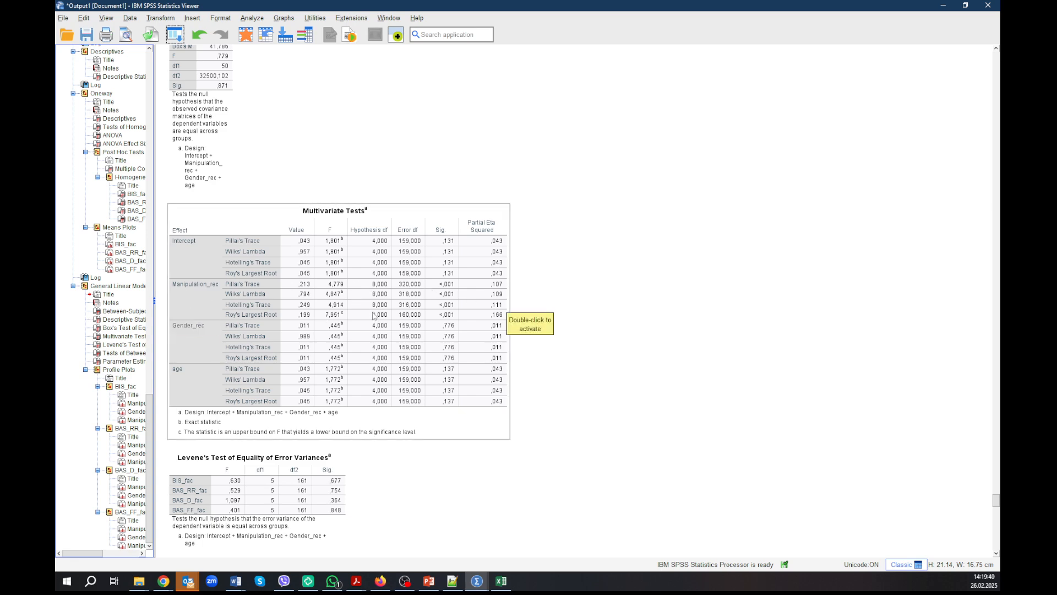
- Examine Levene's test, the between-subjects effects and the parameter estimates for each BIS and BAS factor score
scroll(439, 312, down, 3)
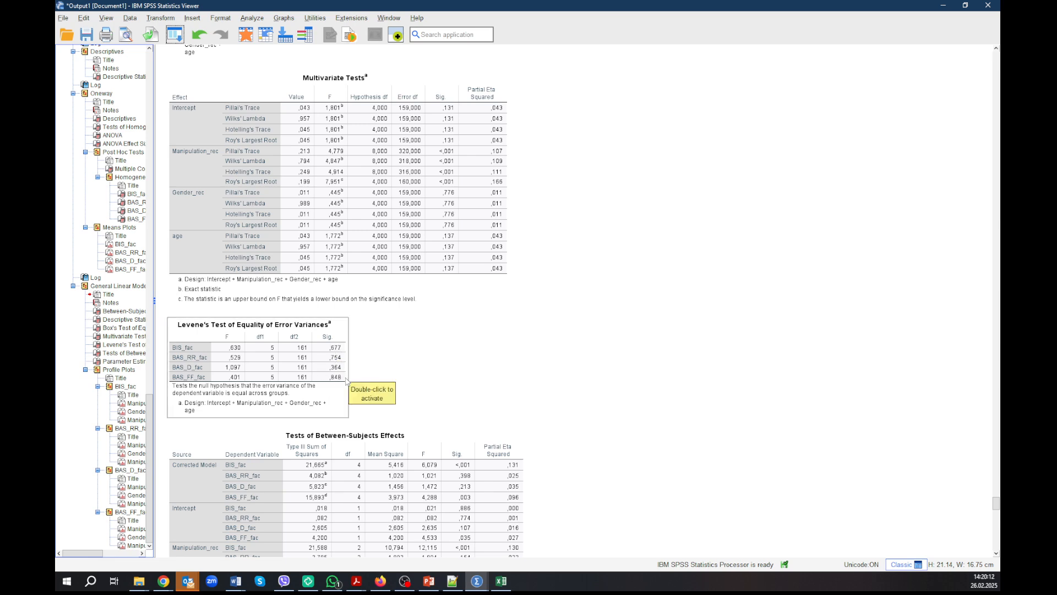
scroll(376, 366, down, 9)
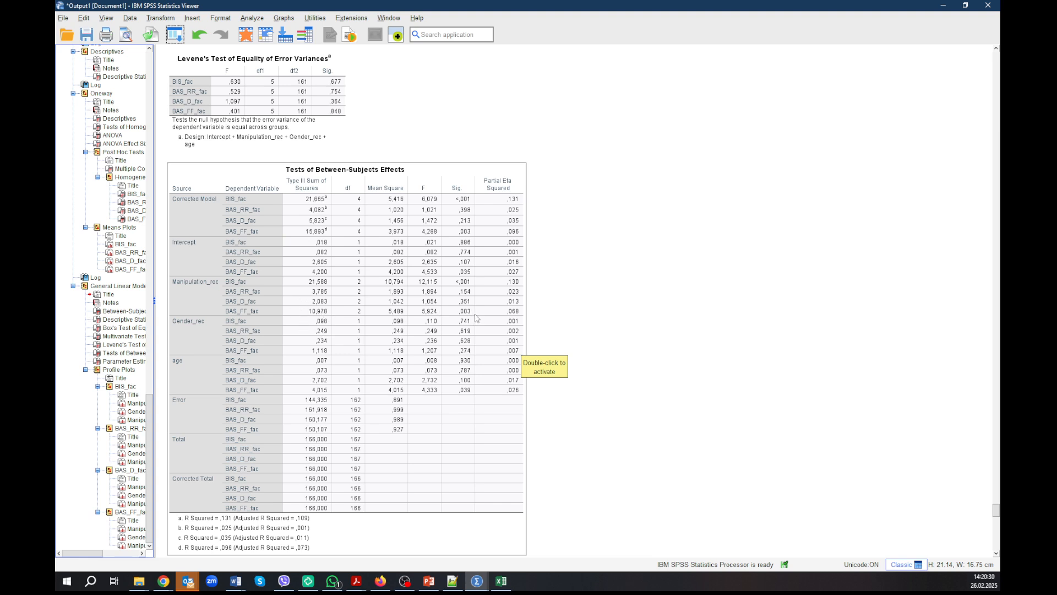
scroll(469, 313, down, 6)
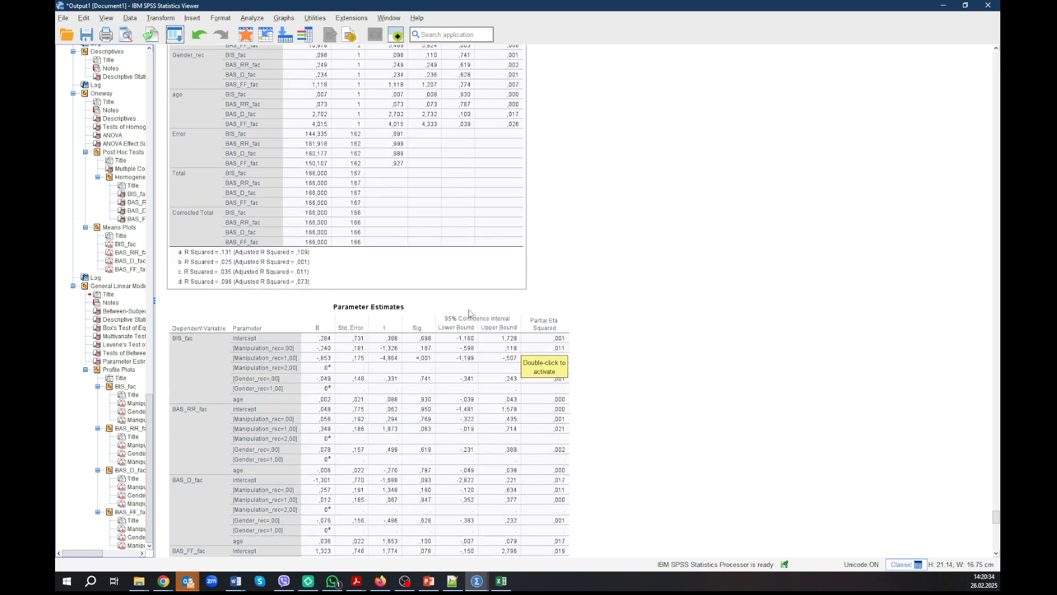
scroll(469, 313, up, 4)
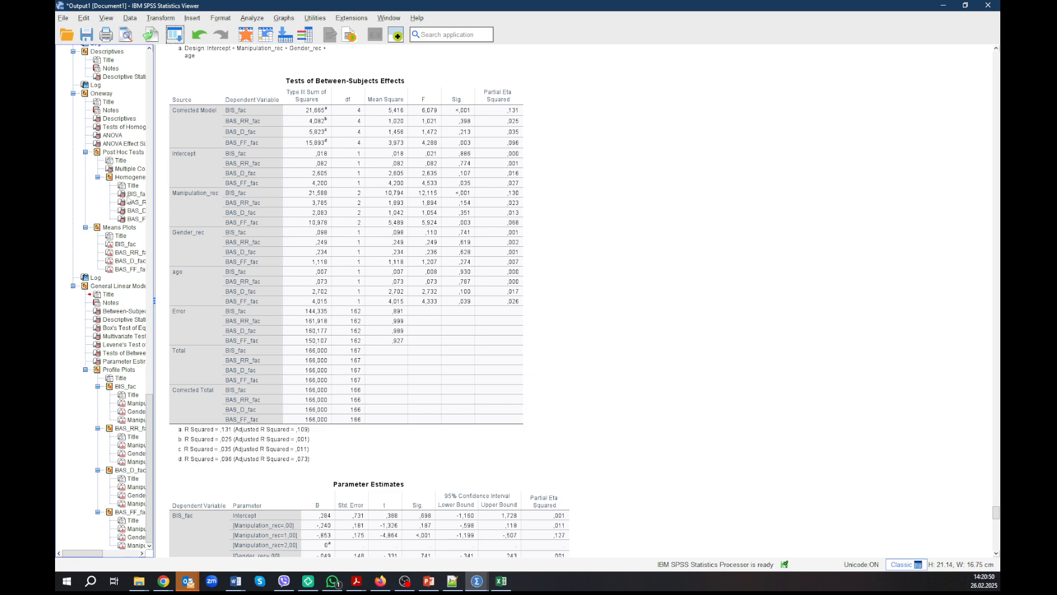
- Revisit the one-way ANOVA's post hoc tests, means plots and effect sizes for comparison with the multivariate results
click(123, 152)
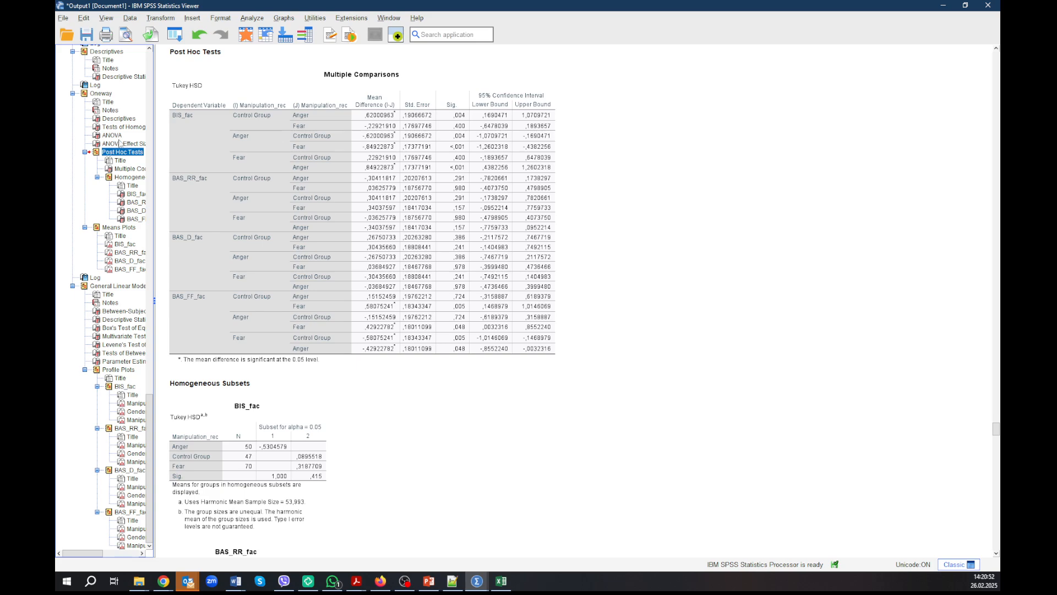
scroll(402, 293, down, 12)
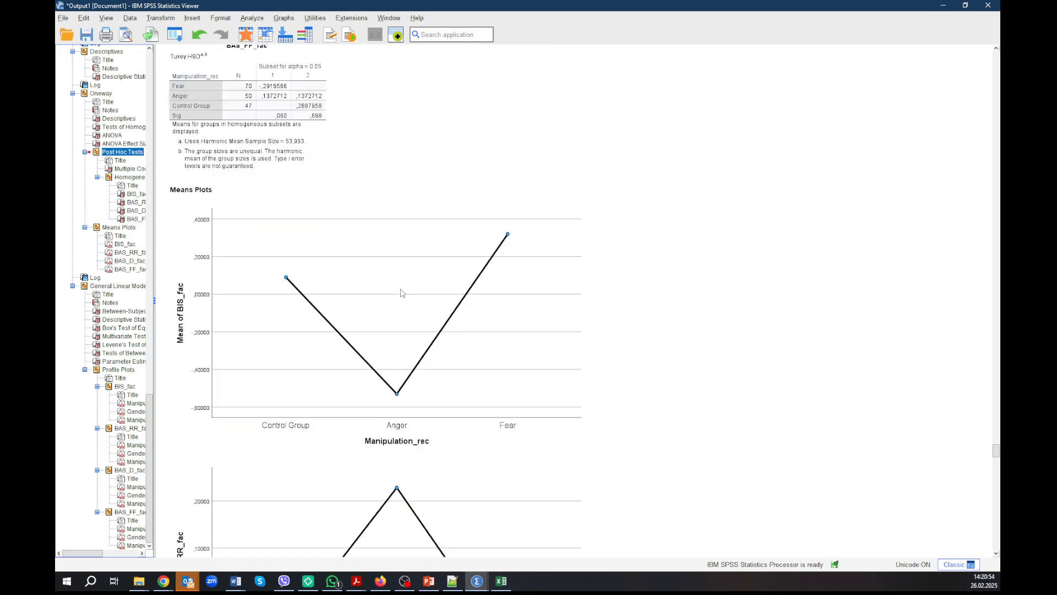
scroll(402, 293, up, 15)
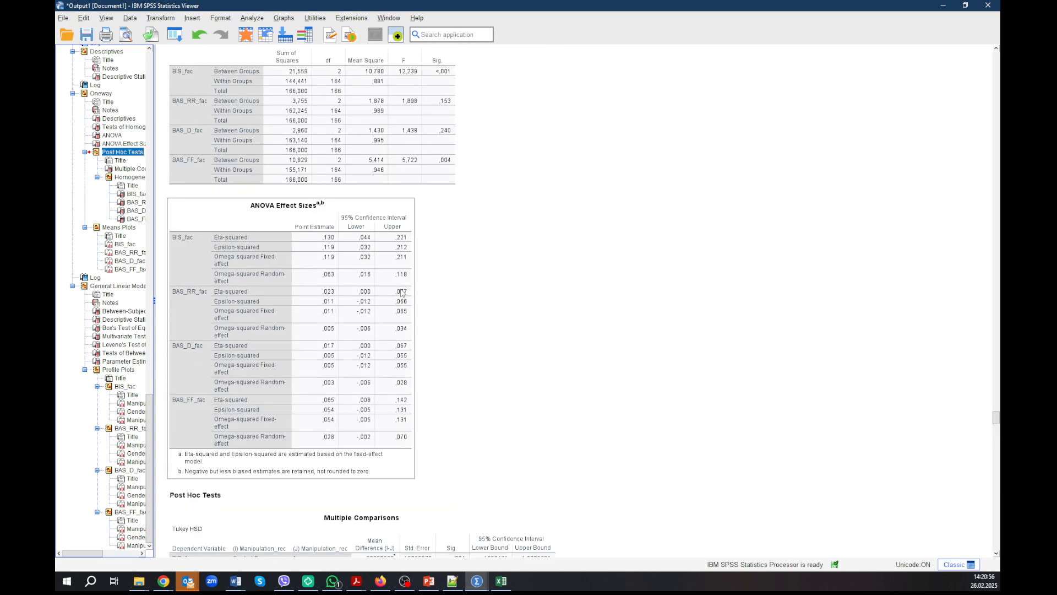
- Compare the one-way ANOVA effect sizes with the multivariate tests and between-subjects effects of manipulation, gender and age
click(378, 163)
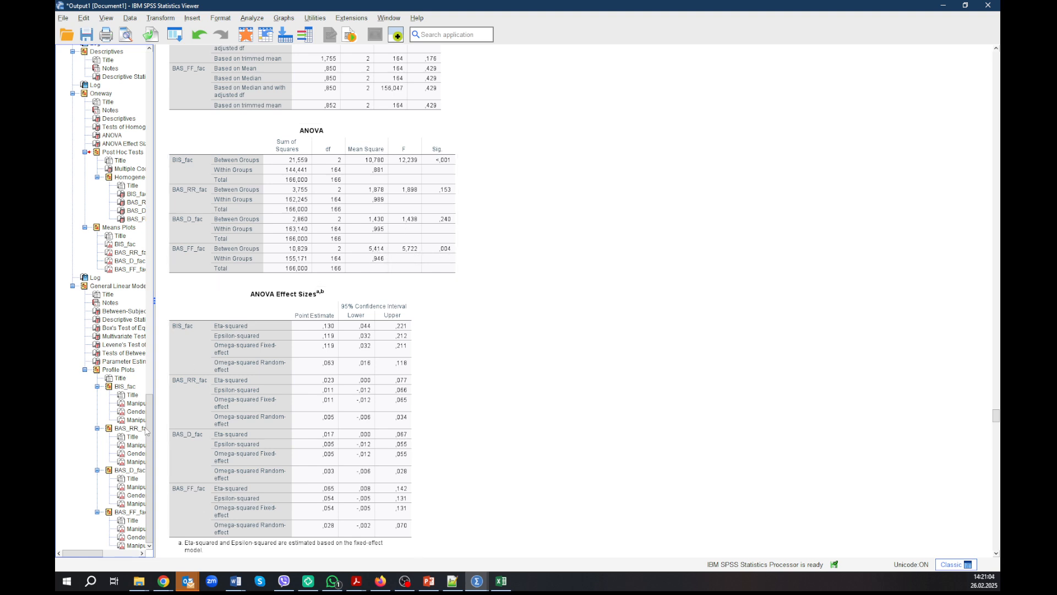
click(113, 337)
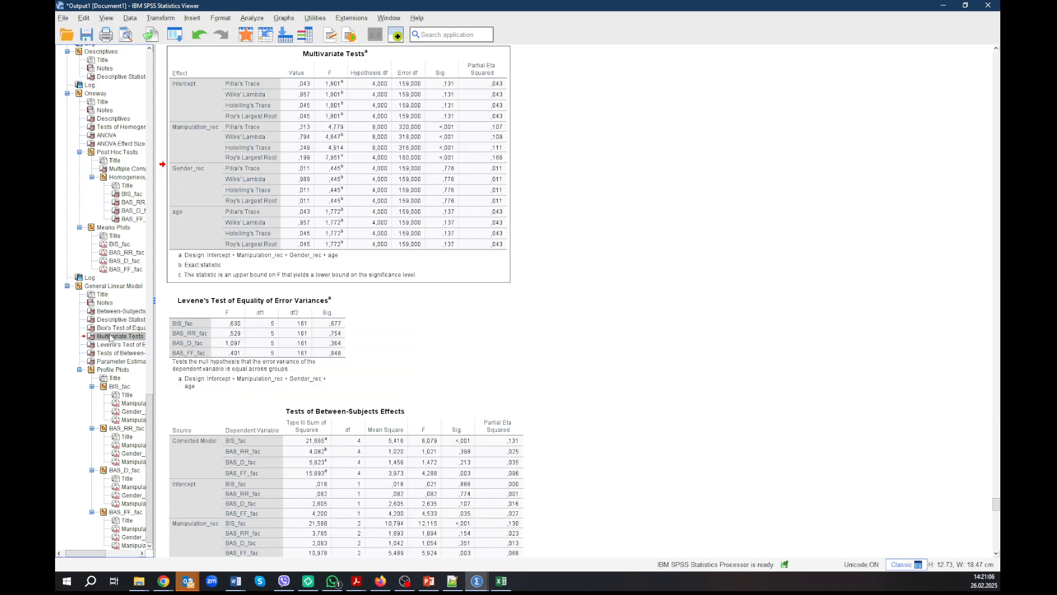
scroll(451, 362, down, 5)
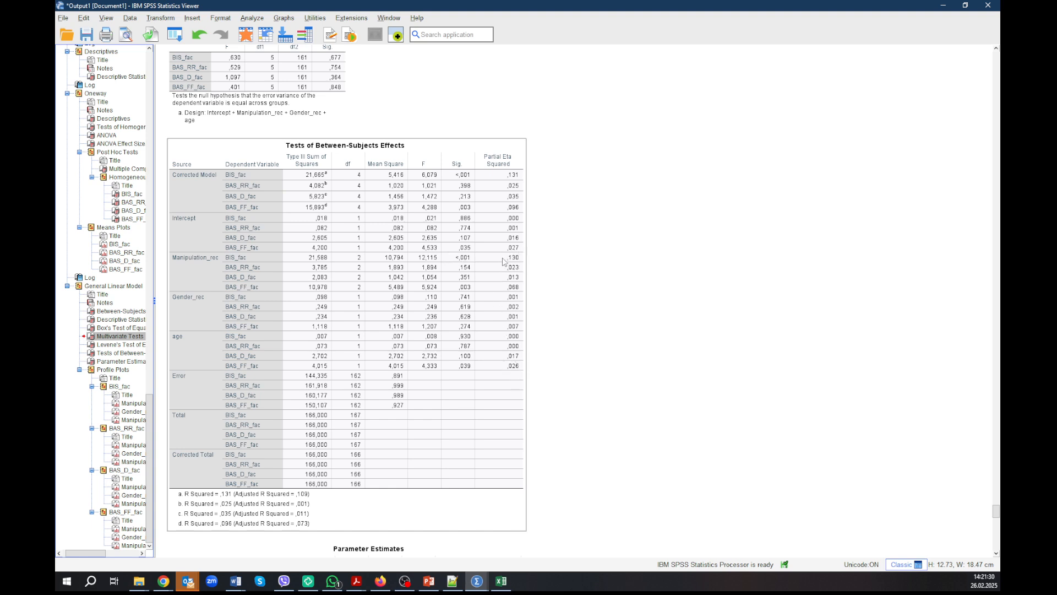
click(534, 258)
scroll(590, 241, down, 1)
click(424, 444)
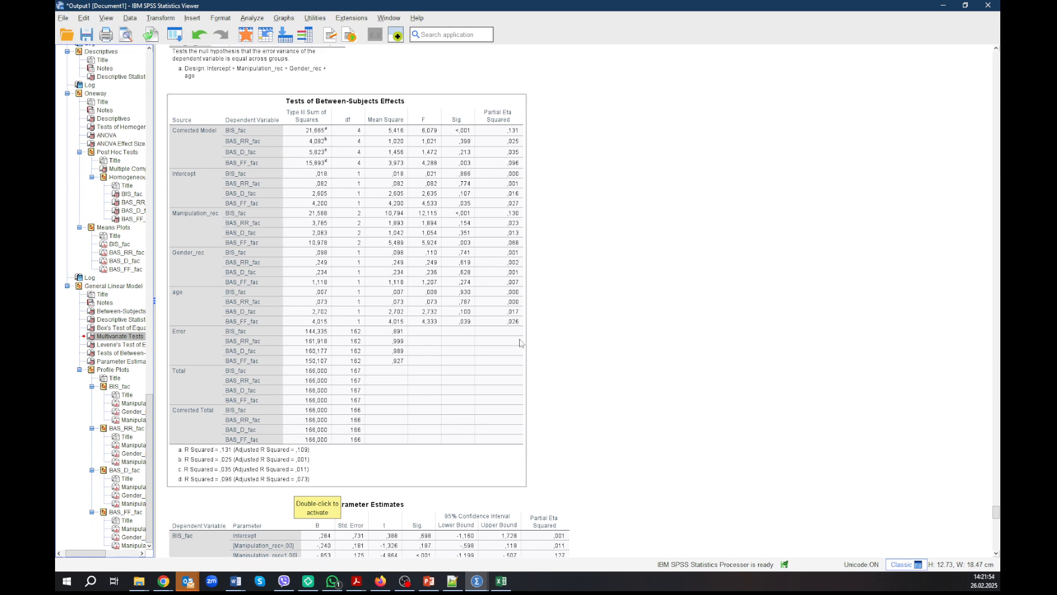
- Examine the parameter estimates of the manipulation groups, gender and age for each BIS and BAS factor score
scroll(334, 148, down, 5)
scroll(574, 374, down, 2)
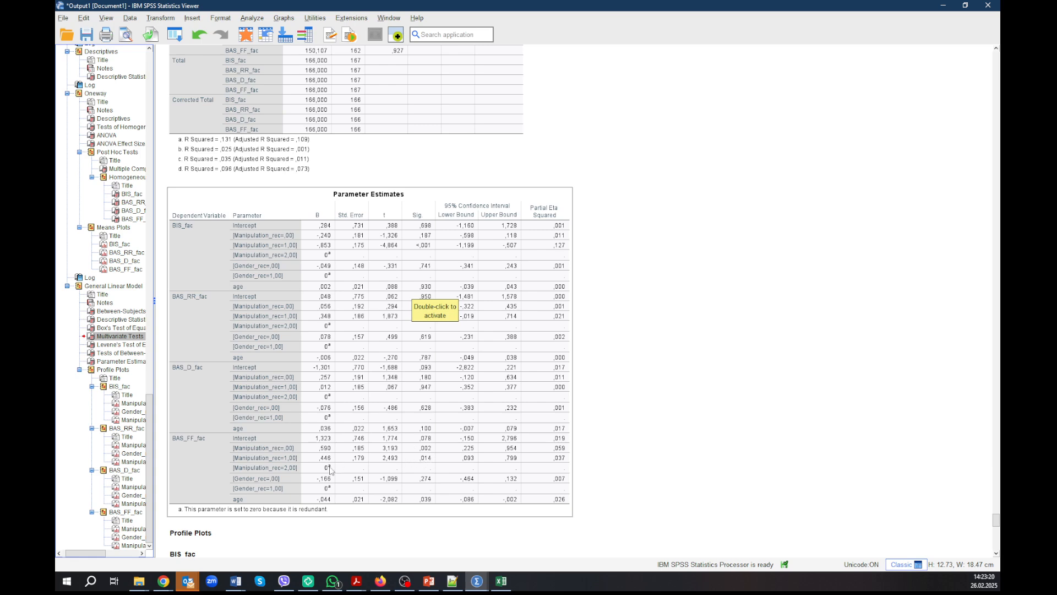
scroll(361, 506, down, 1)
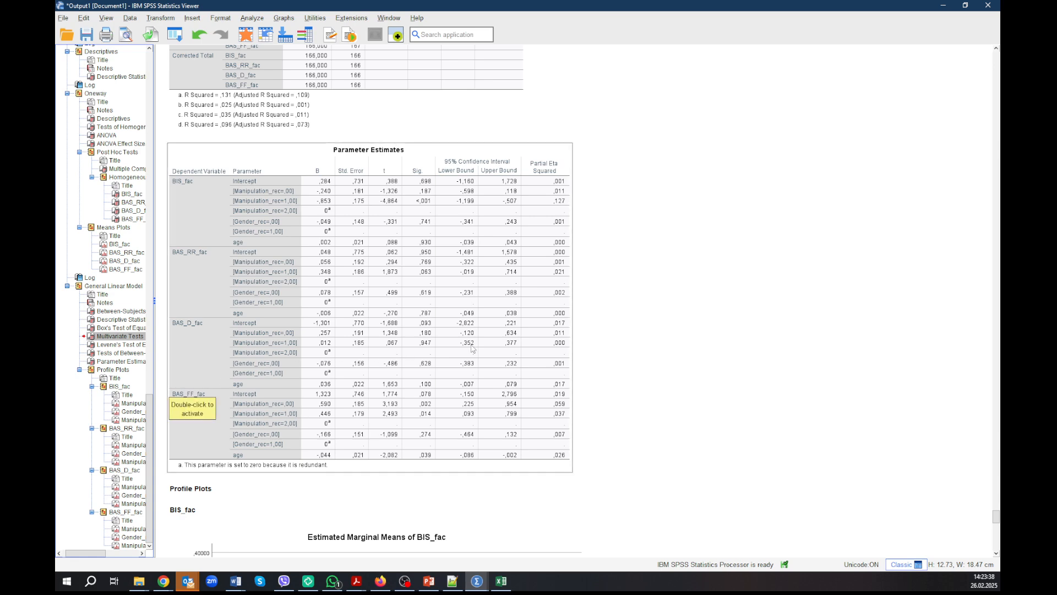
scroll(472, 348, down, 3)
scroll(436, 320, up, 1)
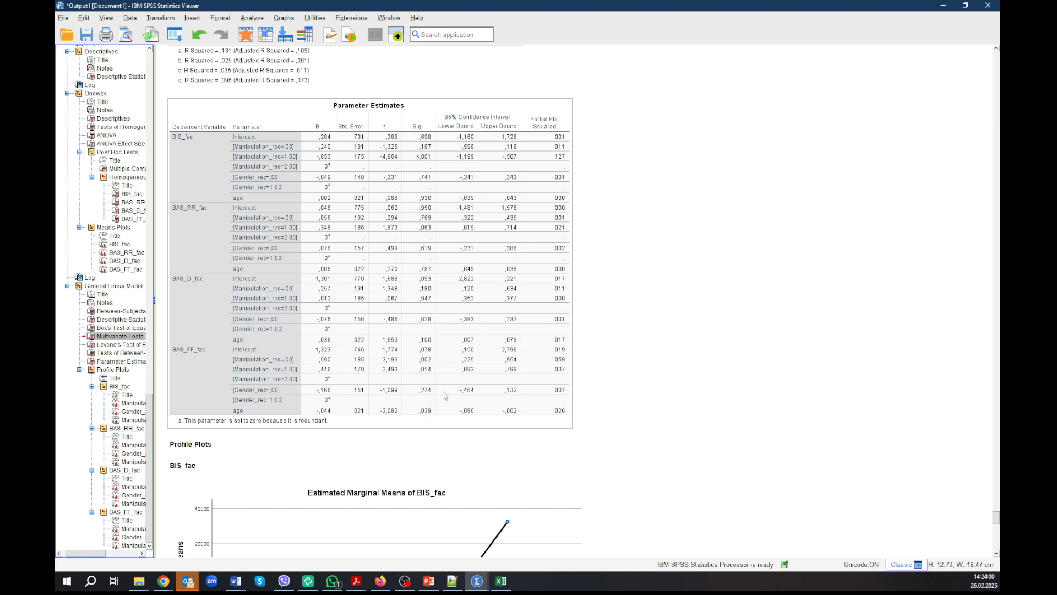
scroll(529, 399, down, 2)
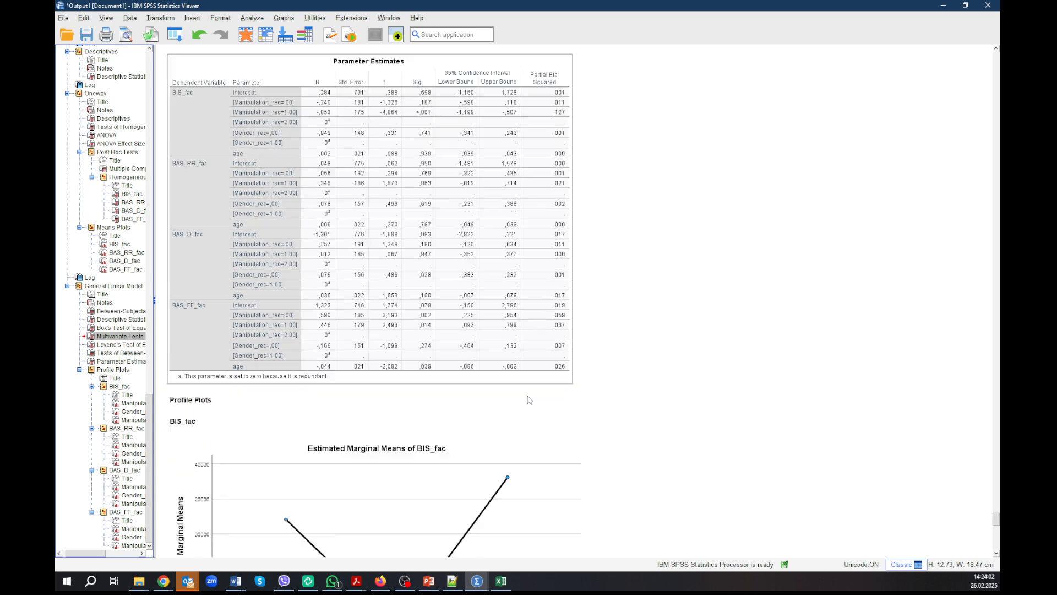
- Review the profile plots of estimated marginal means by manipulation and gender for BIS_fac and BAS_RR_fac
scroll(537, 394, down, 10)
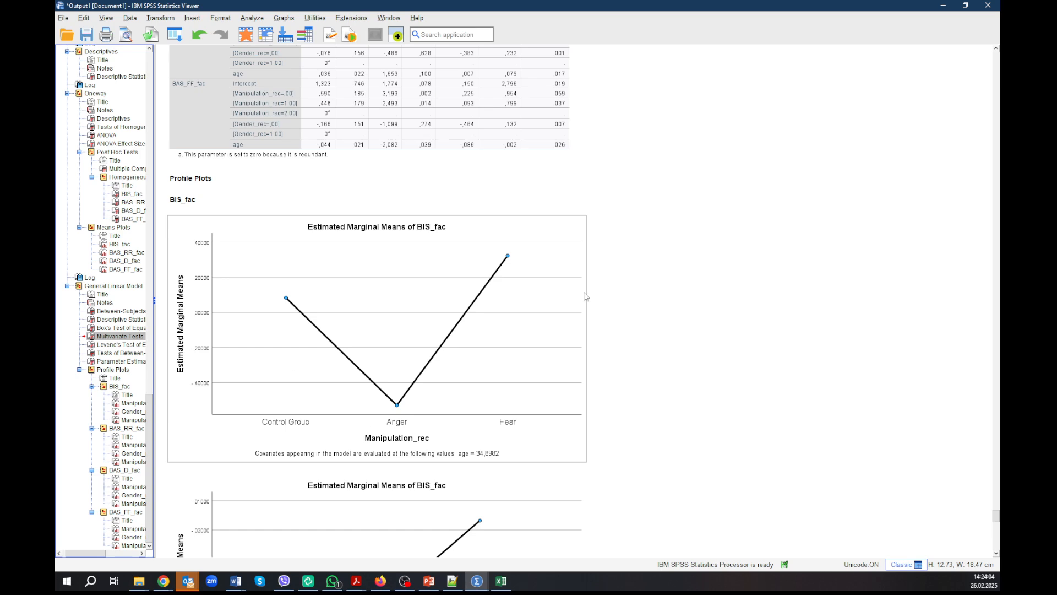
scroll(585, 296, down, 12)
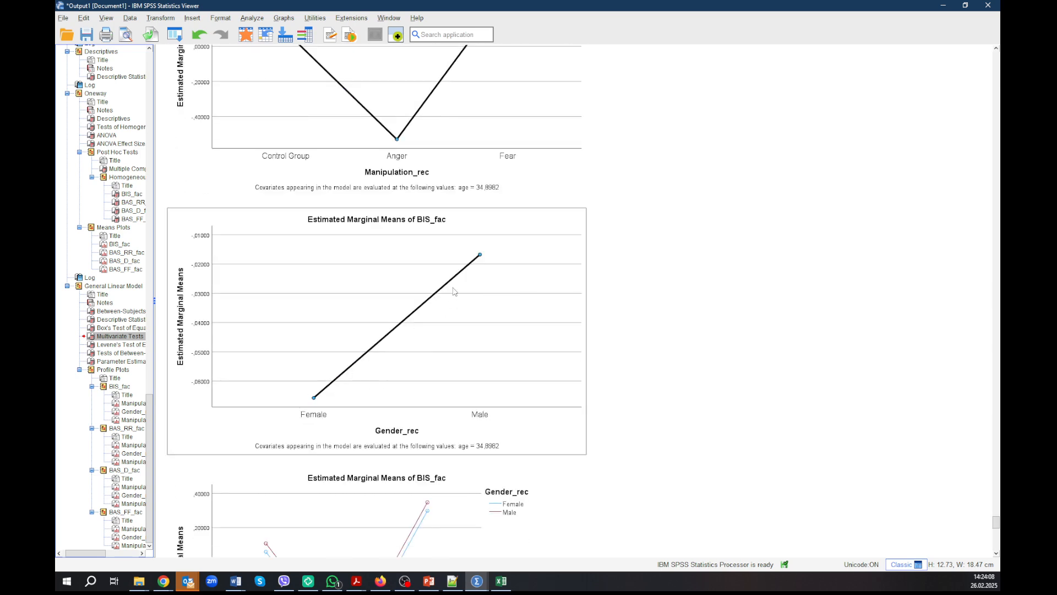
scroll(567, 341, down, 16)
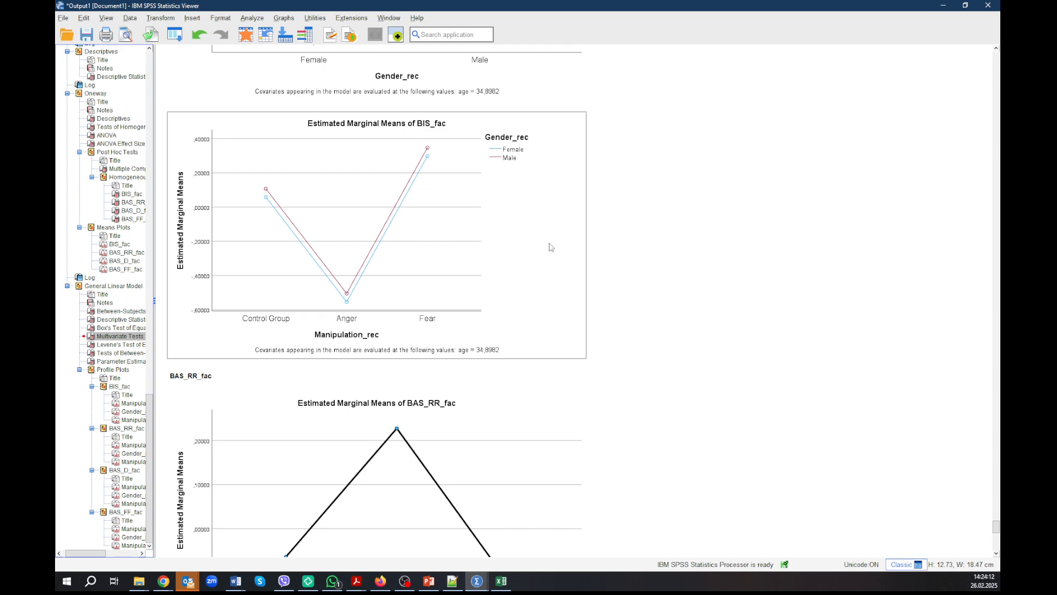
scroll(549, 247, down, 2)
scroll(476, 279, down, 20)
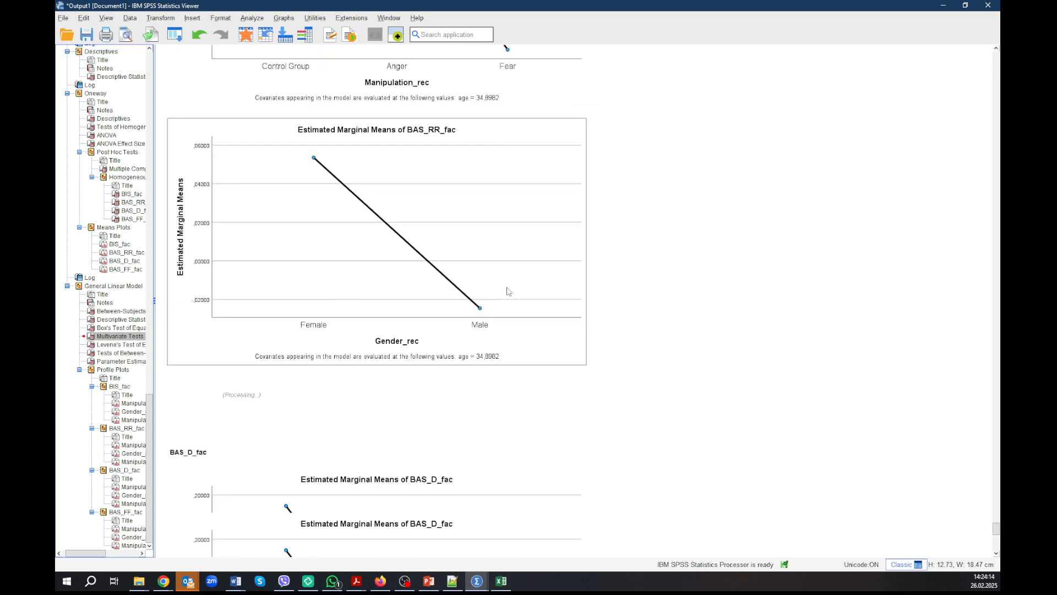
scroll(508, 292, down, 14)
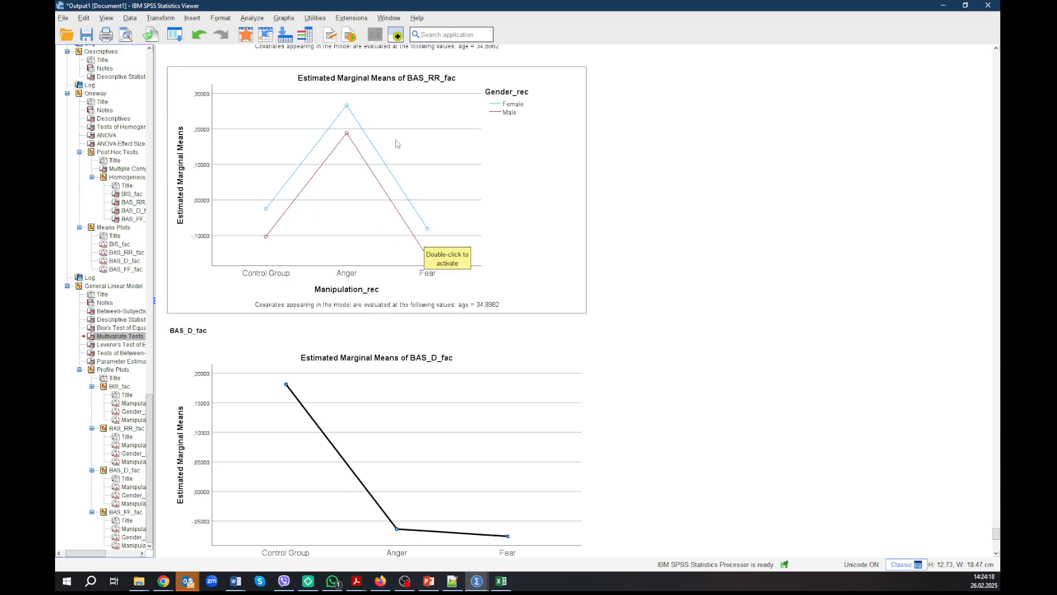
- Open the BAS_RR_fac manipulation-by-gender plot for editing and change its horizontal axis title to "Manipulation Group"
click(232, 176)
double_click(250, 187)
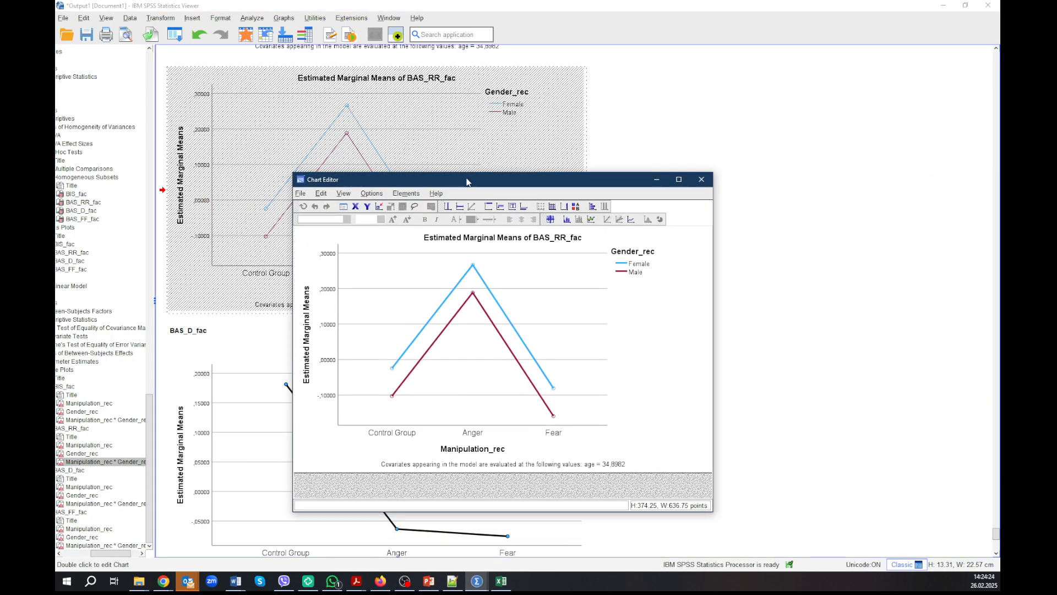
click(309, 342)
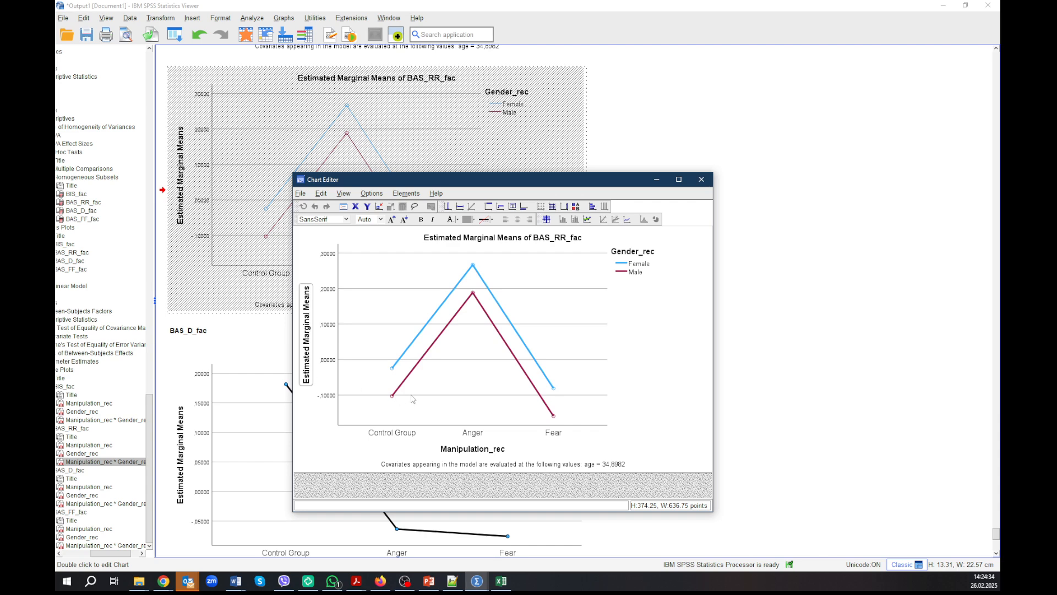
click(464, 450)
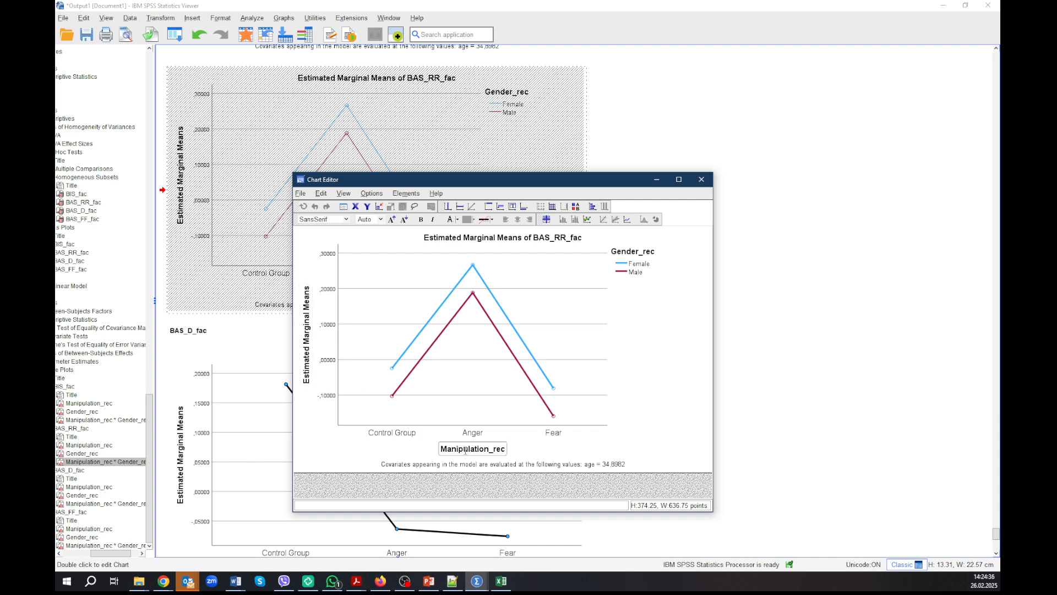
click(465, 451)
double_click(466, 450)
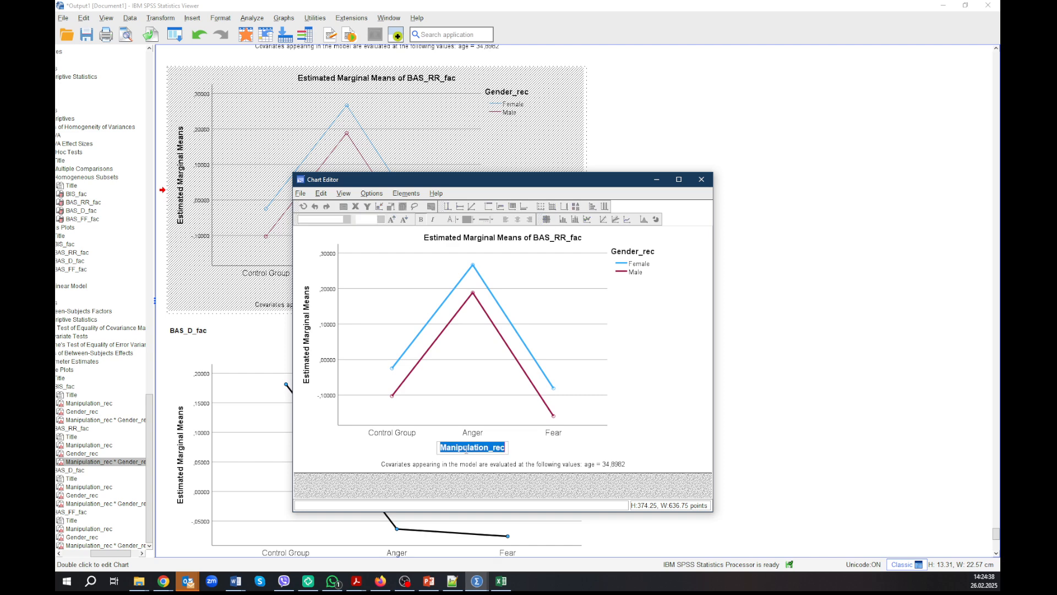
text(Manipl)
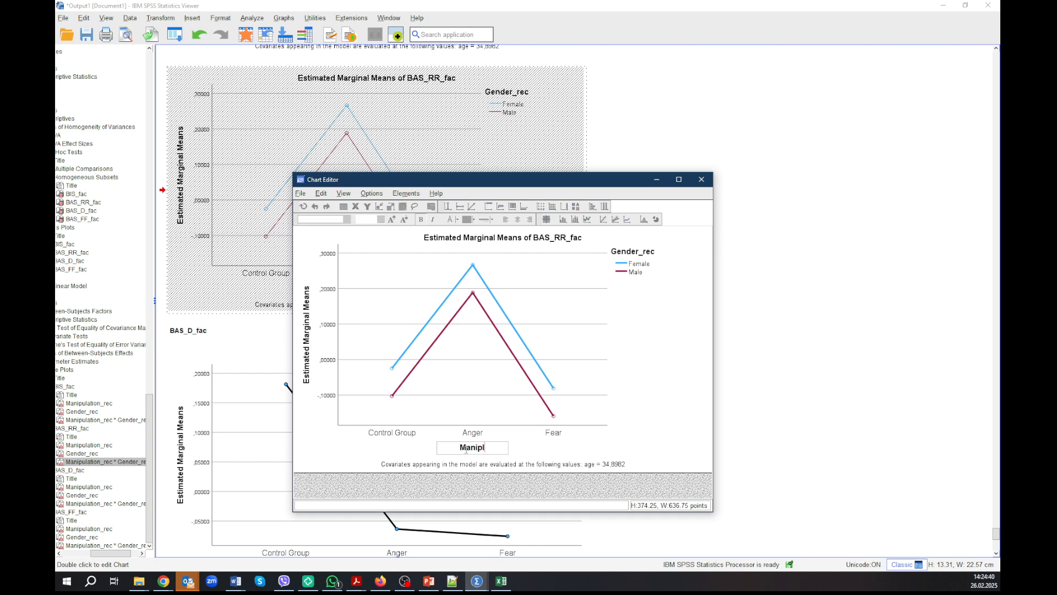
text(uation Group)
key(BackSpace)
key(Left)
text(u)
click(523, 343)
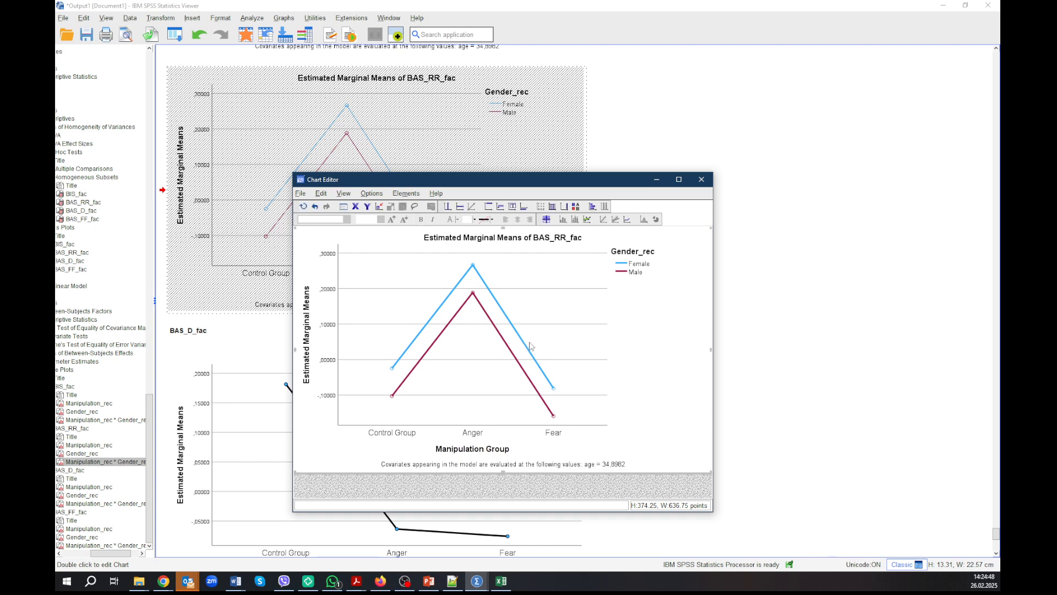
- Recolour the Female line of the BAS_RR_fac plot black
click(529, 353)
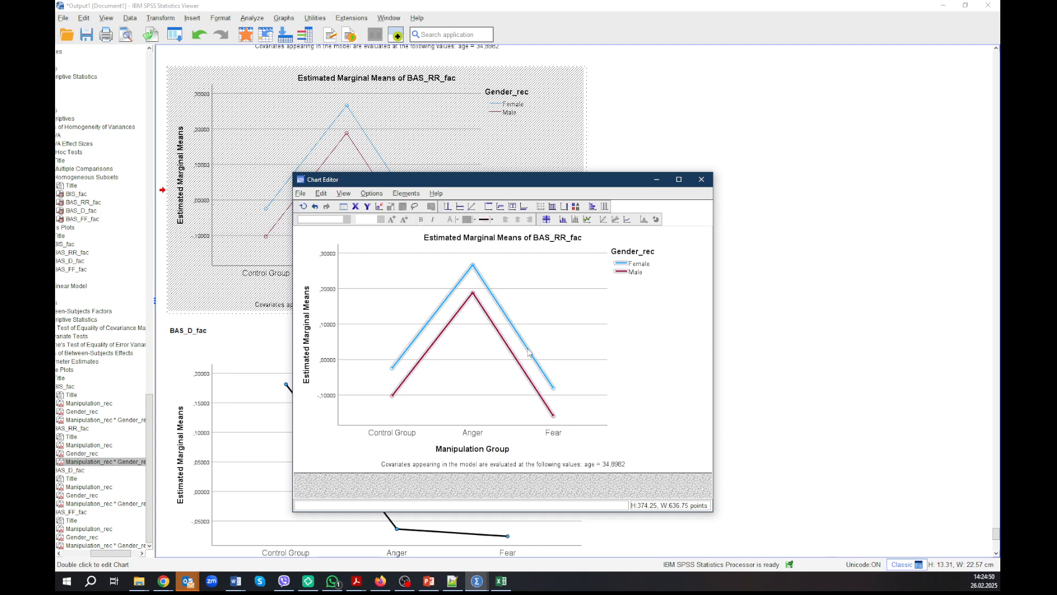
double_click(622, 264)
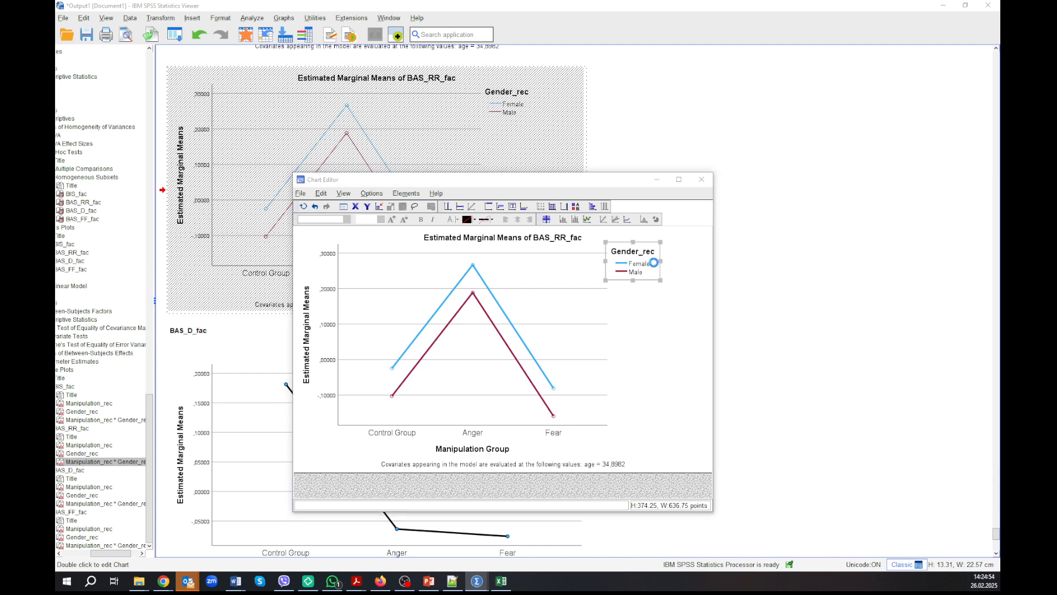
click(491, 222)
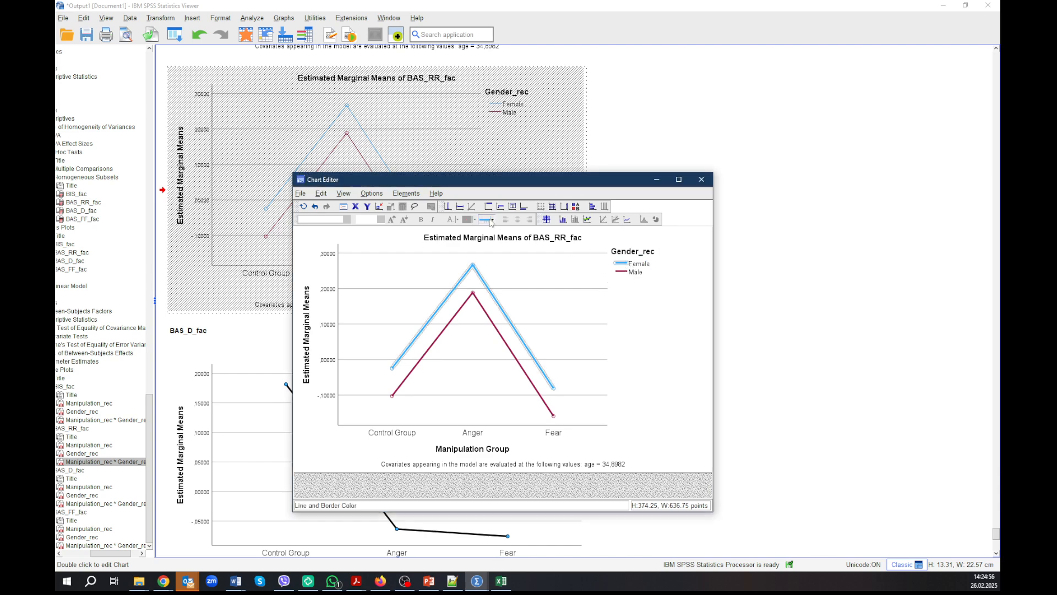
click(490, 222)
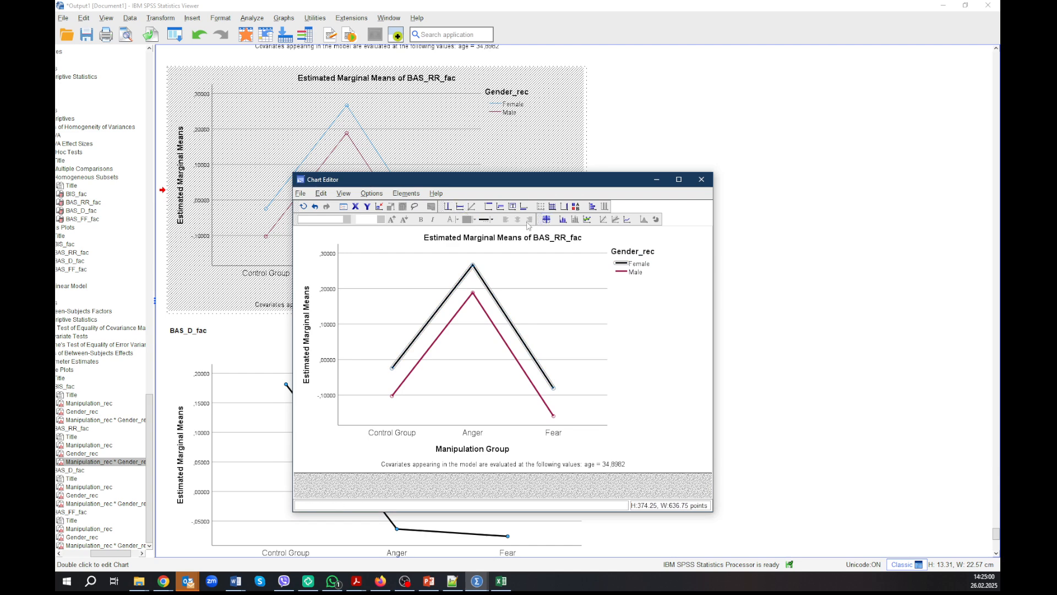
click(492, 221)
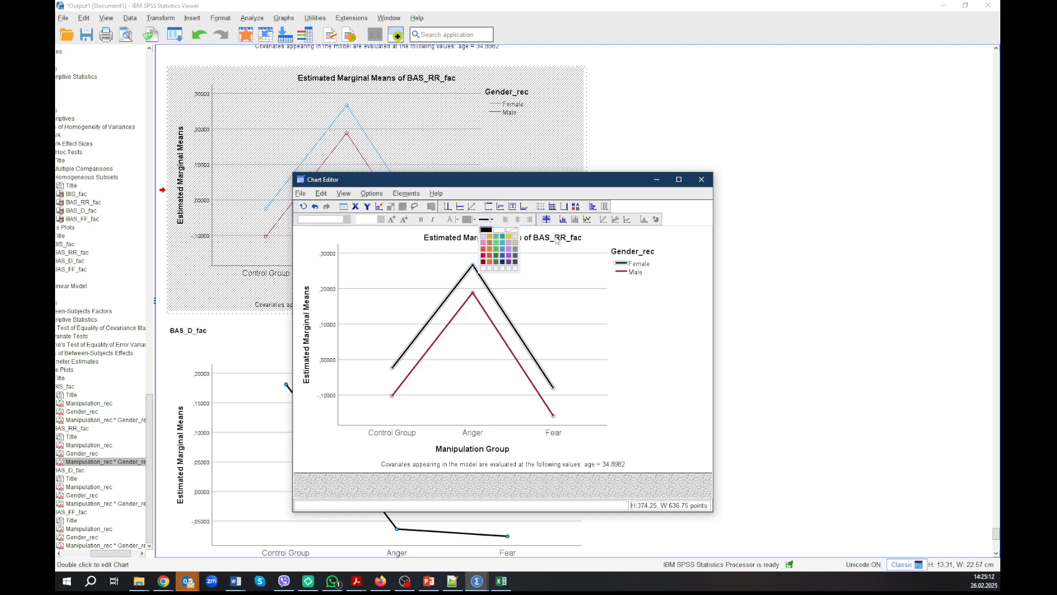
click(478, 271)
right_click(479, 273)
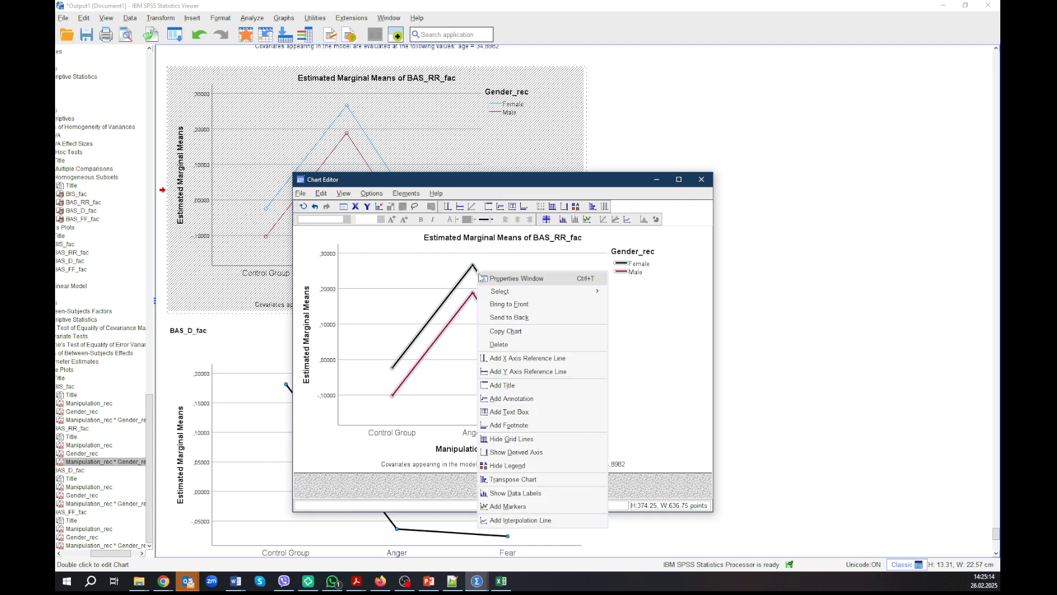
click(479, 274)
right_click(479, 278)
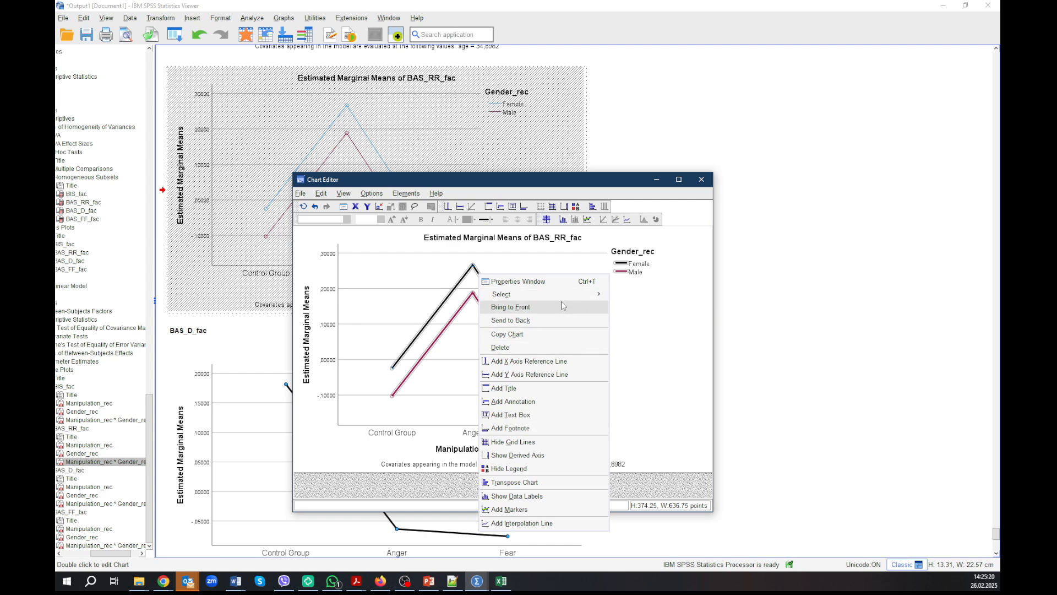
click(464, 270)
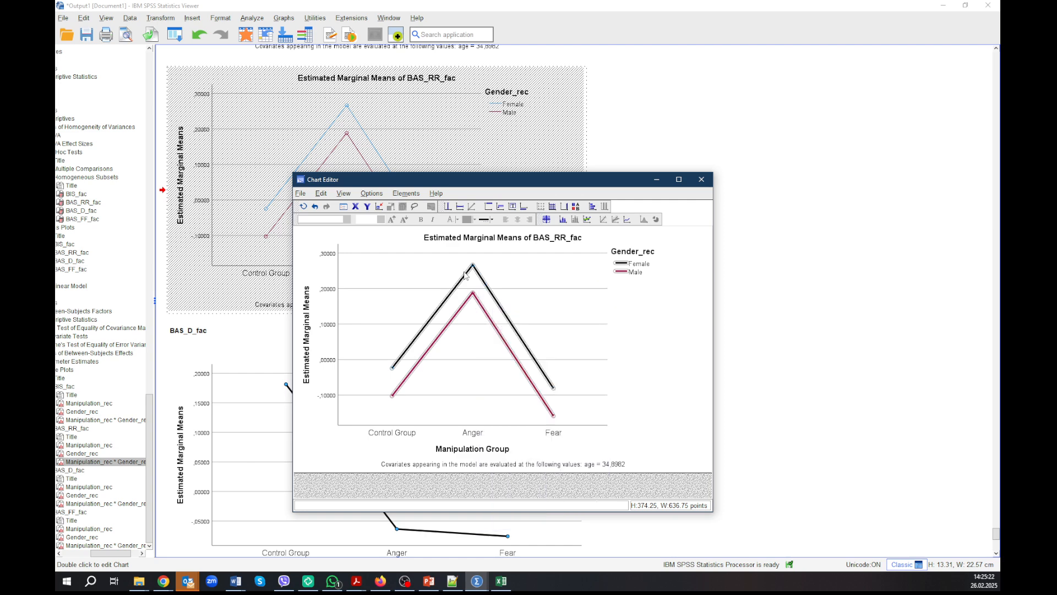
click(464, 271)
click(466, 271)
click(483, 284)
click(637, 337)
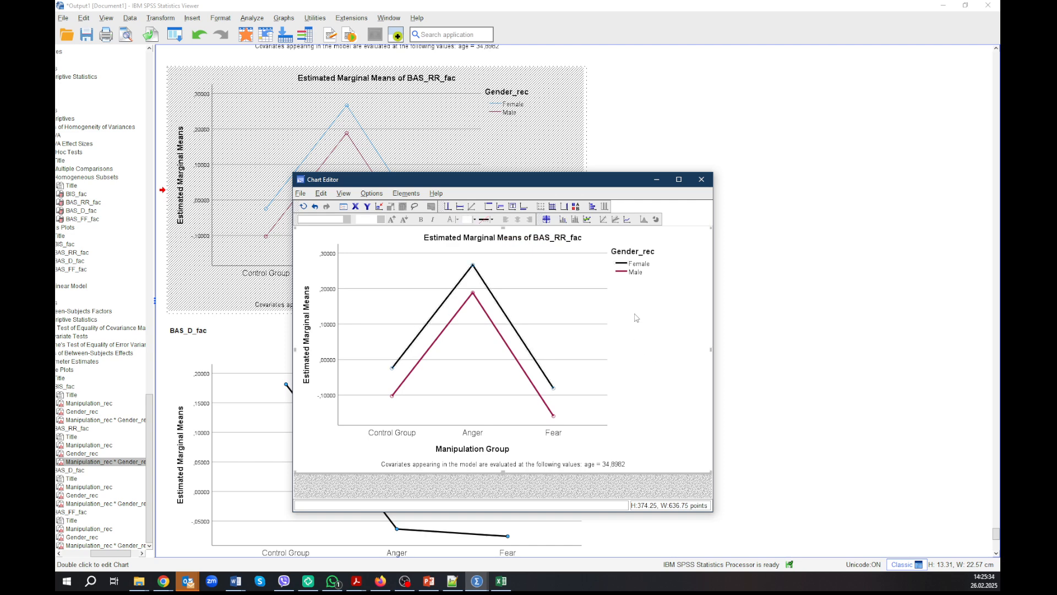
- Close the chart editor and switch to the BIS/BAS model slide in PowerPoint
click(701, 180)
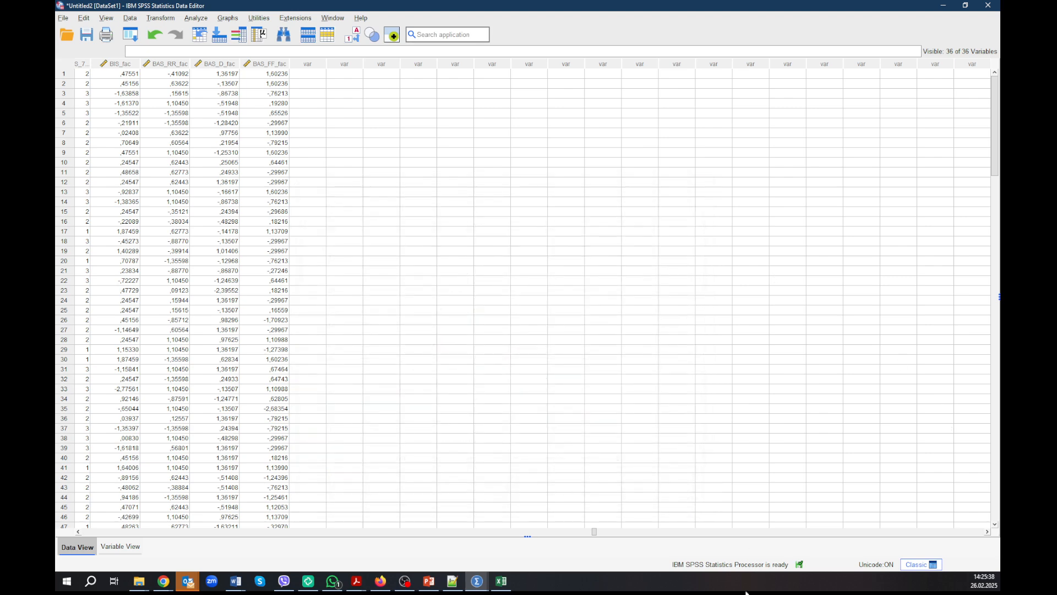
click(429, 581)
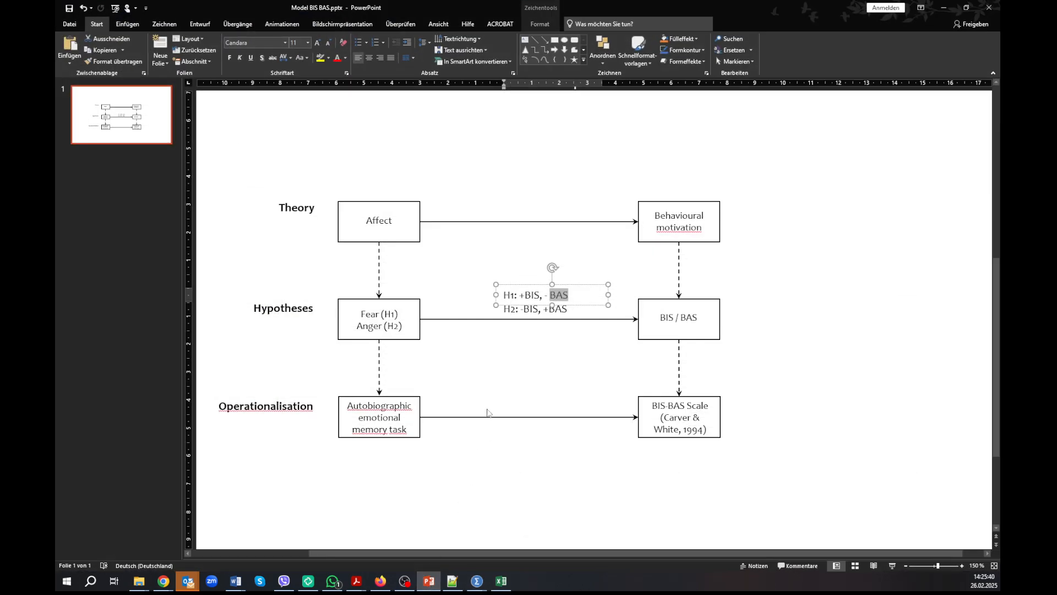